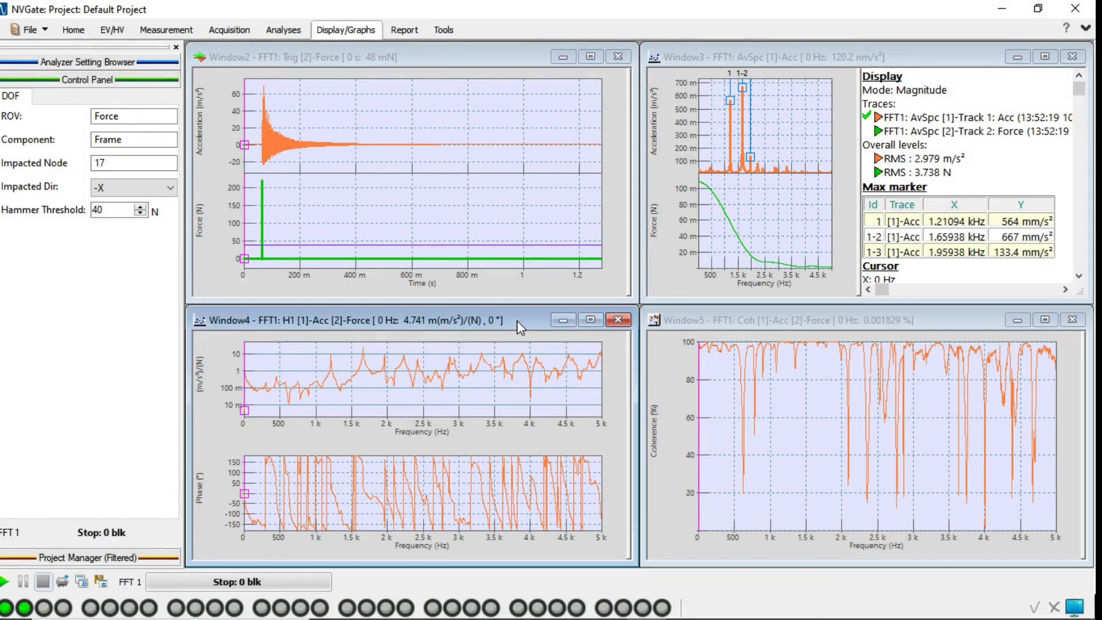
Enlarge the H1 frequency response graph to examine its magnitude and phase, and restore the tiled layout.
left_click(591, 320)
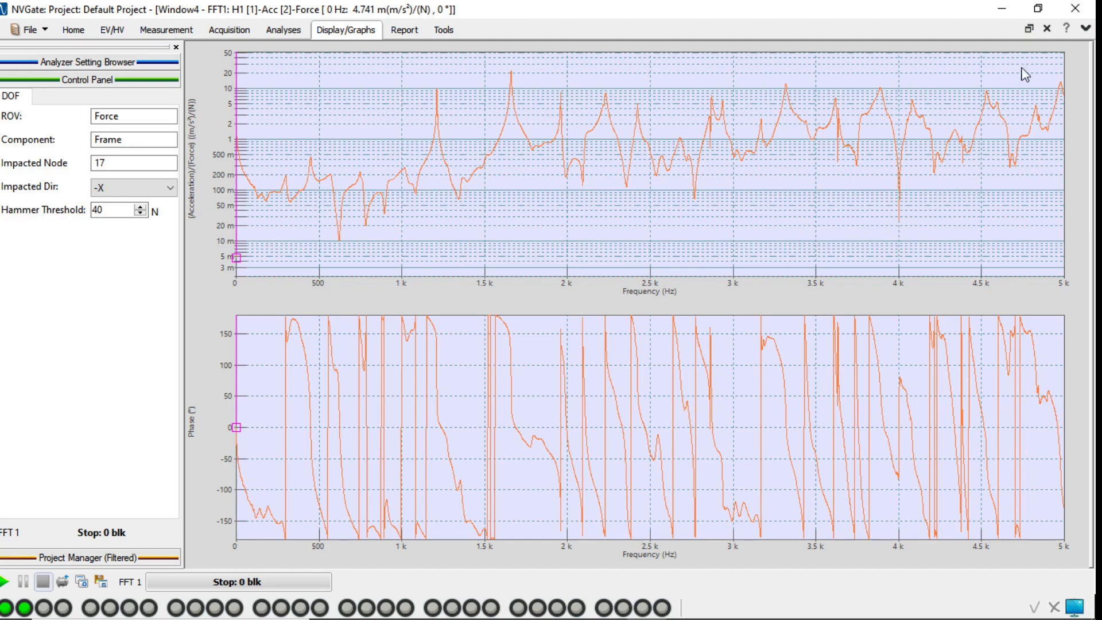
left_click(1030, 29)
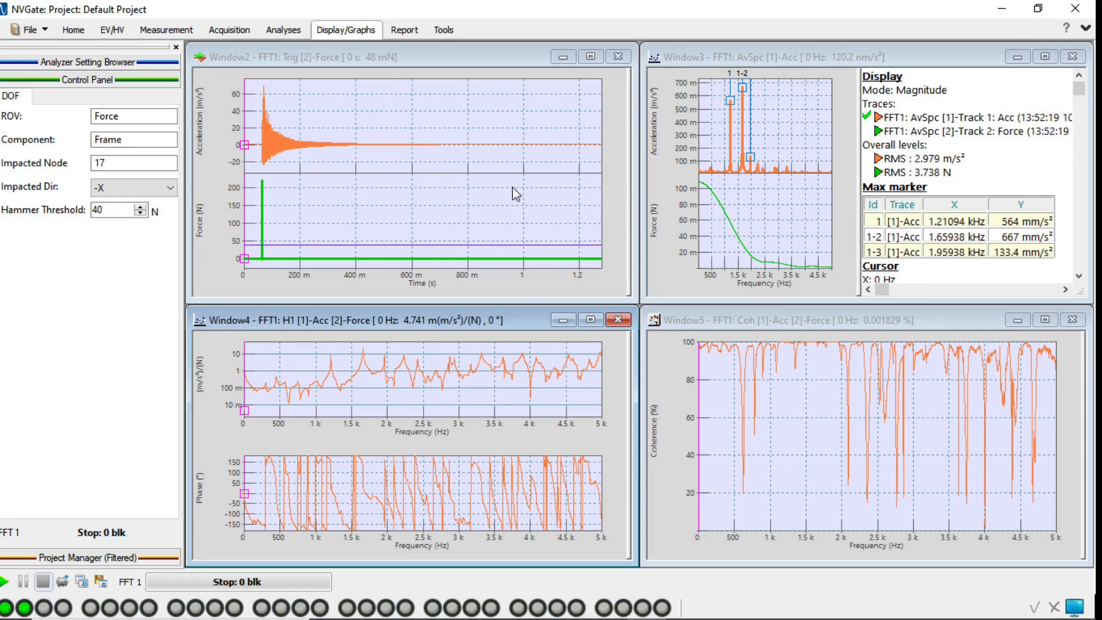
Raise the hammer threshold line on the triggered force graph to about 118 N and inspect that graph enlarged.
left_click_drag(500, 245, 500, 219)
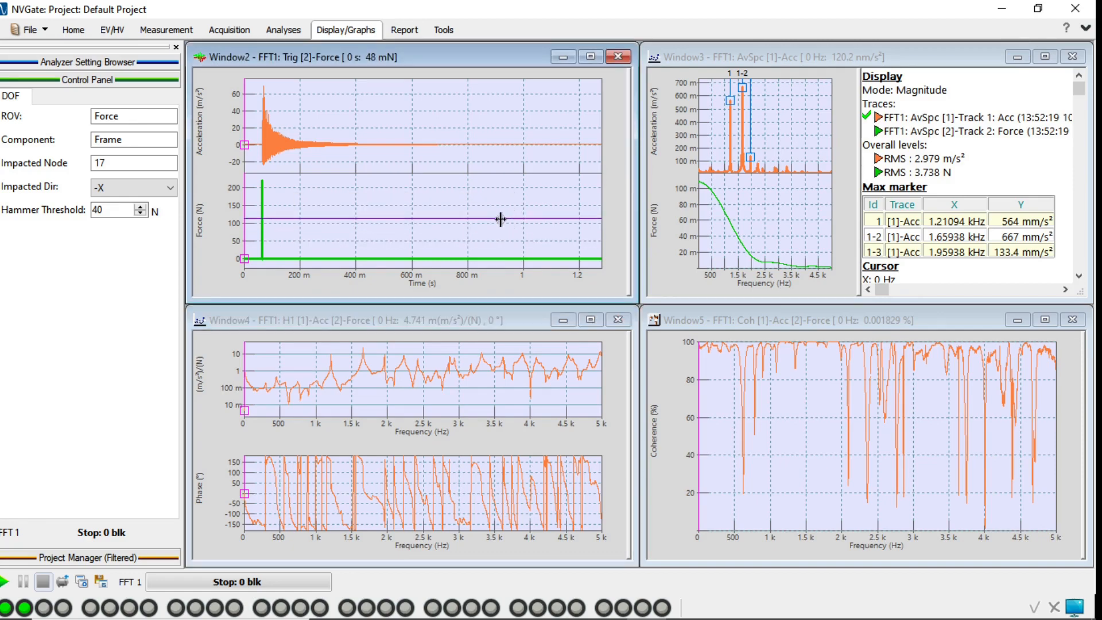
left_click(589, 59)
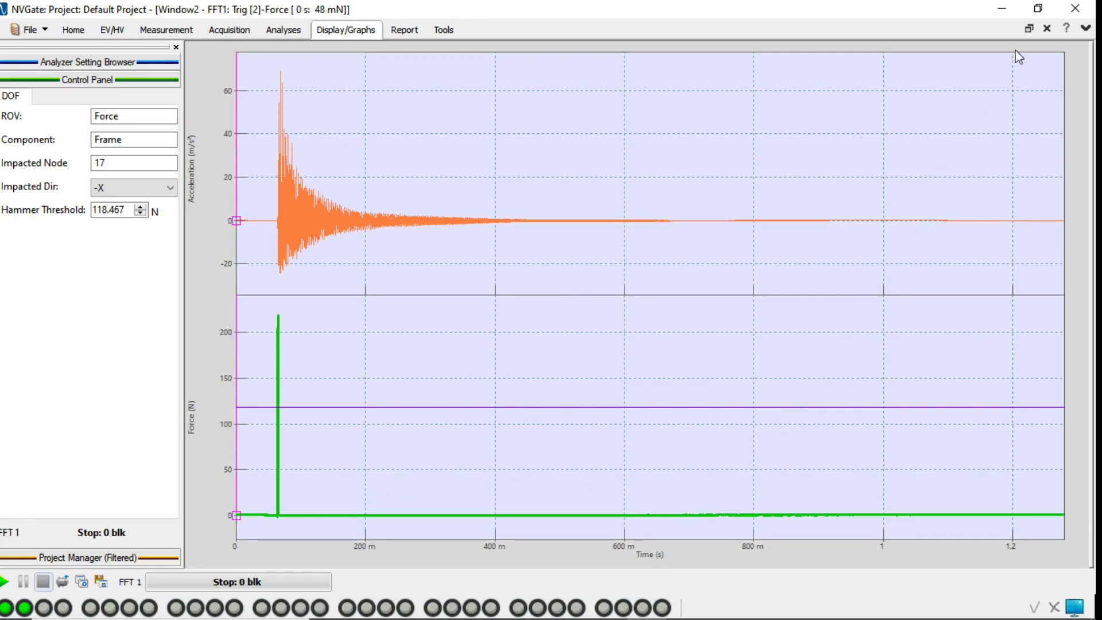
left_click(1029, 29)
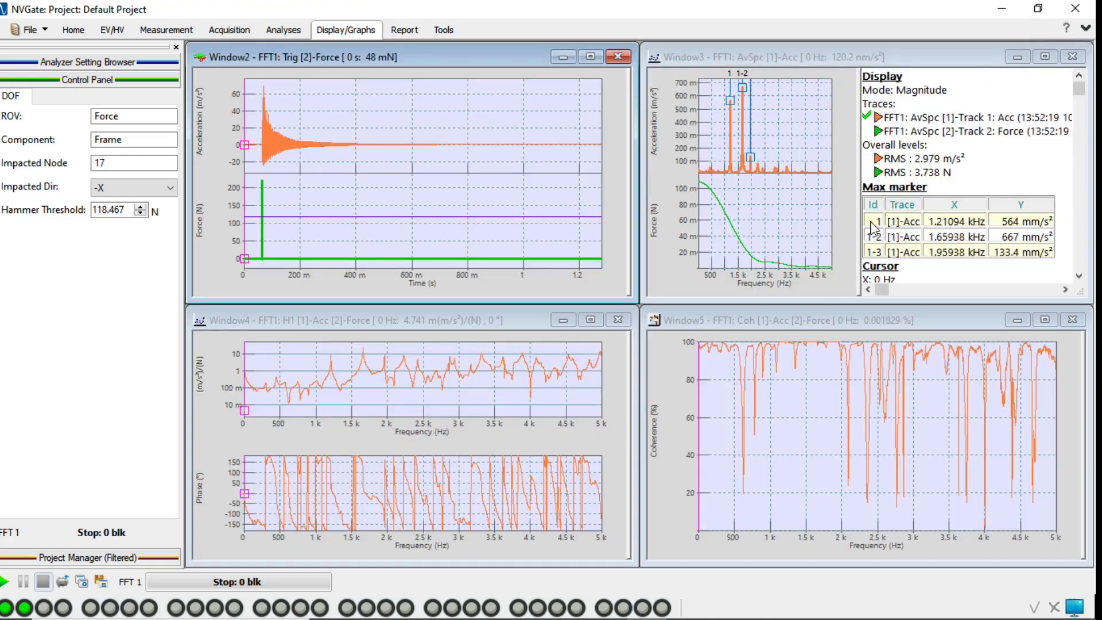
Enlarge the coherence graph to examine the coherence between acceleration and force across the frequency range.
left_click(748, 332)
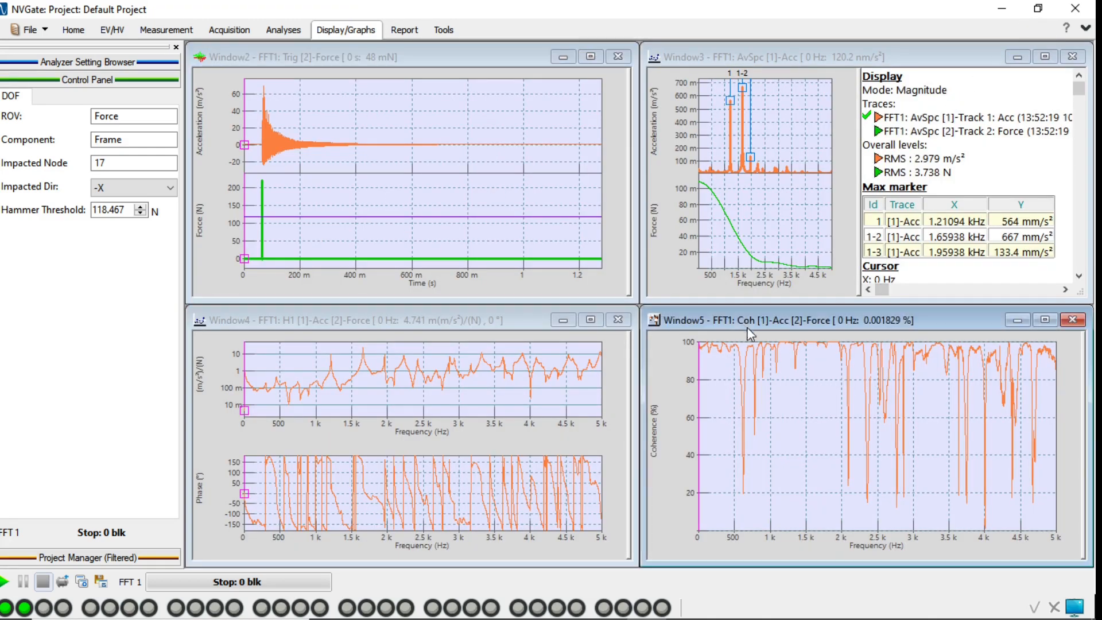
left_click(1045, 320)
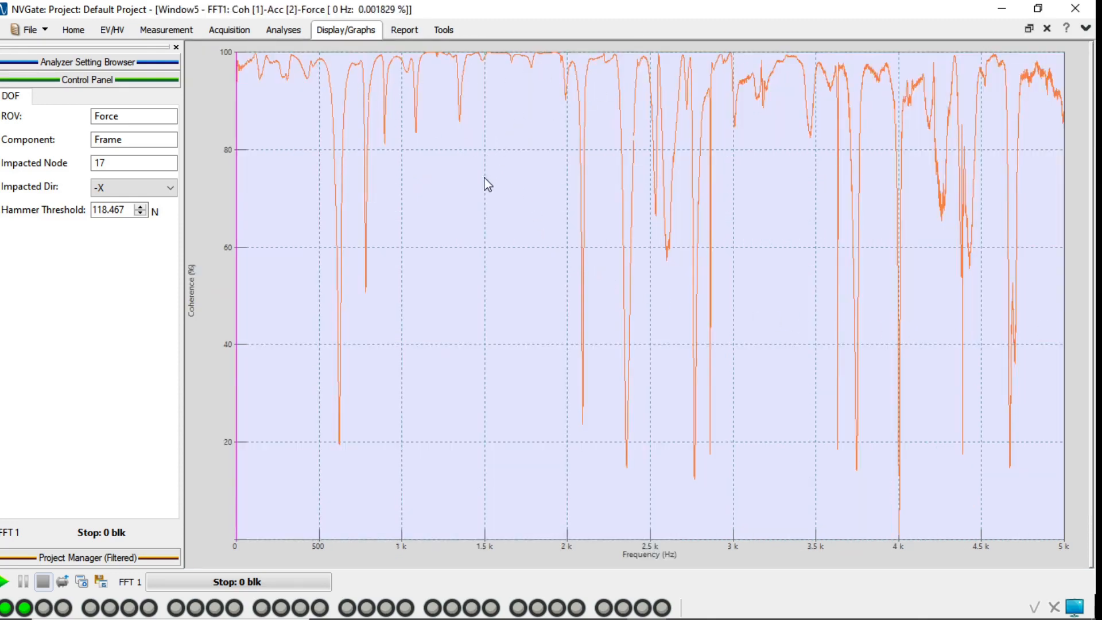
left_click(1028, 28)
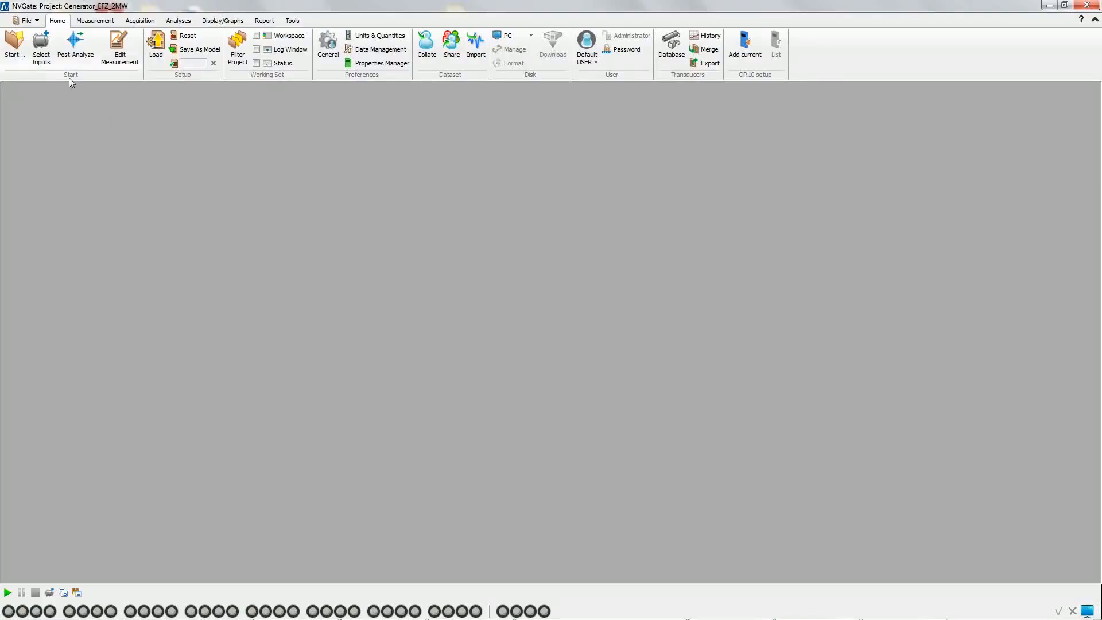
Open the input selection table, enable Input 1 as a voltage channel and label it Hammer.
left_click(41, 49)
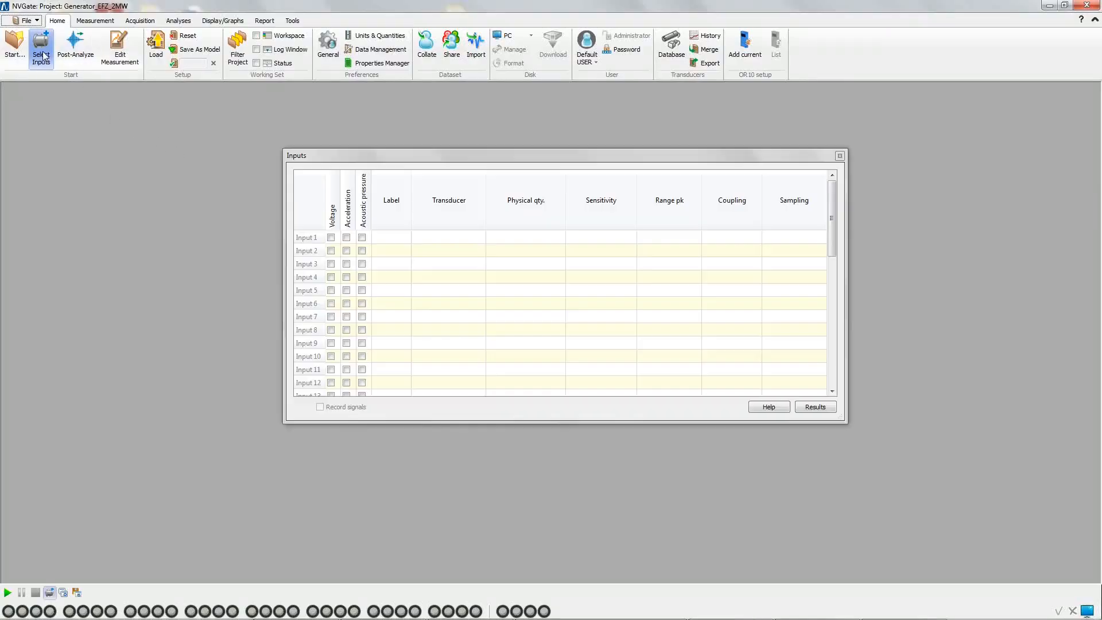
left_click(331, 237)
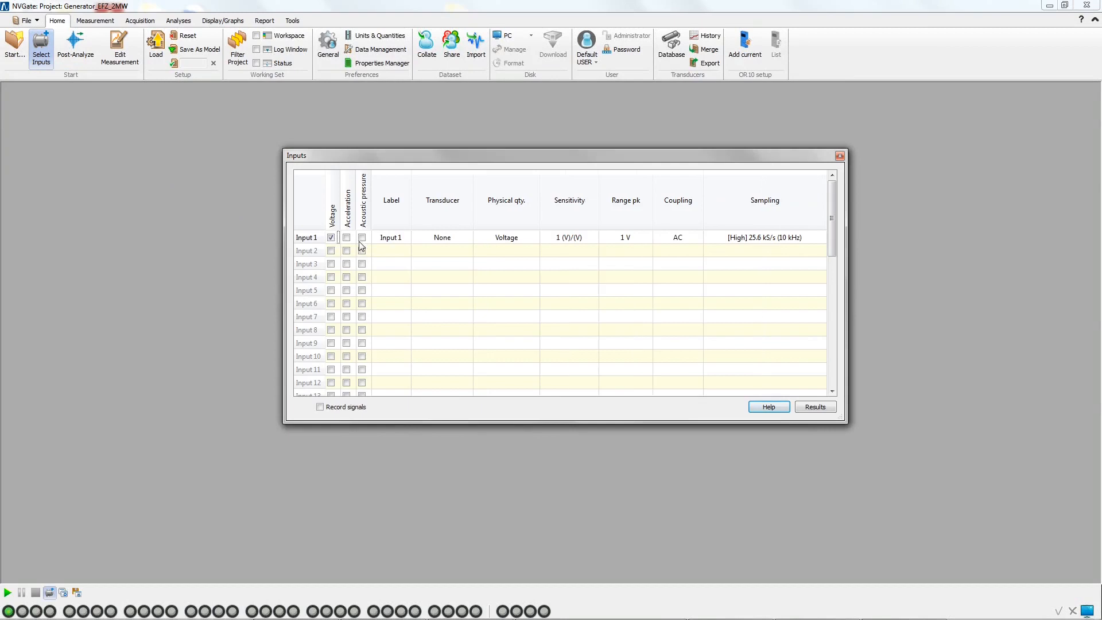
left_click(391, 241)
type("Hammer")
key("Return")
Set the Hammer input's physical quantity to Force and its transducer to Impulse Hammer/PCB/086C03.
left_click(458, 246)
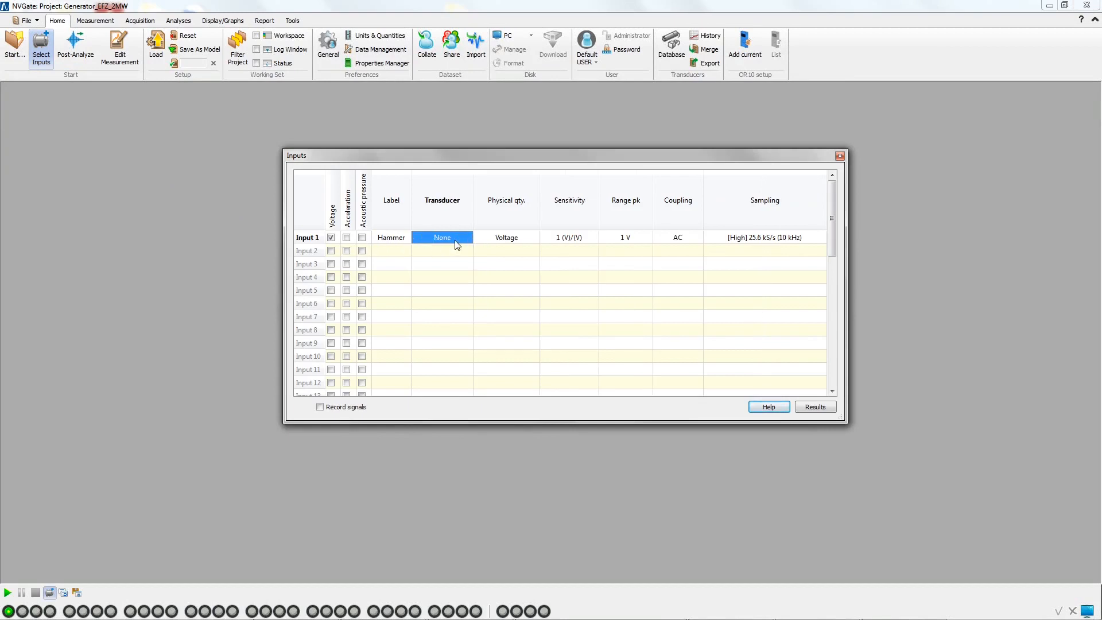
left_click(484, 242)
scroll(484, 258, "up", 3)
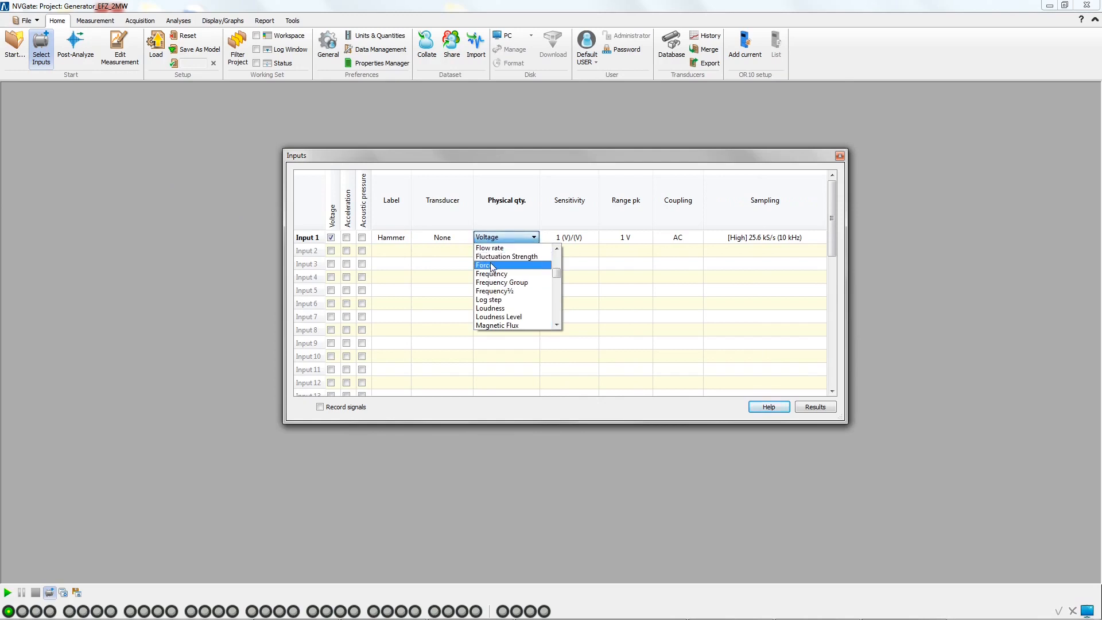
left_click(481, 260)
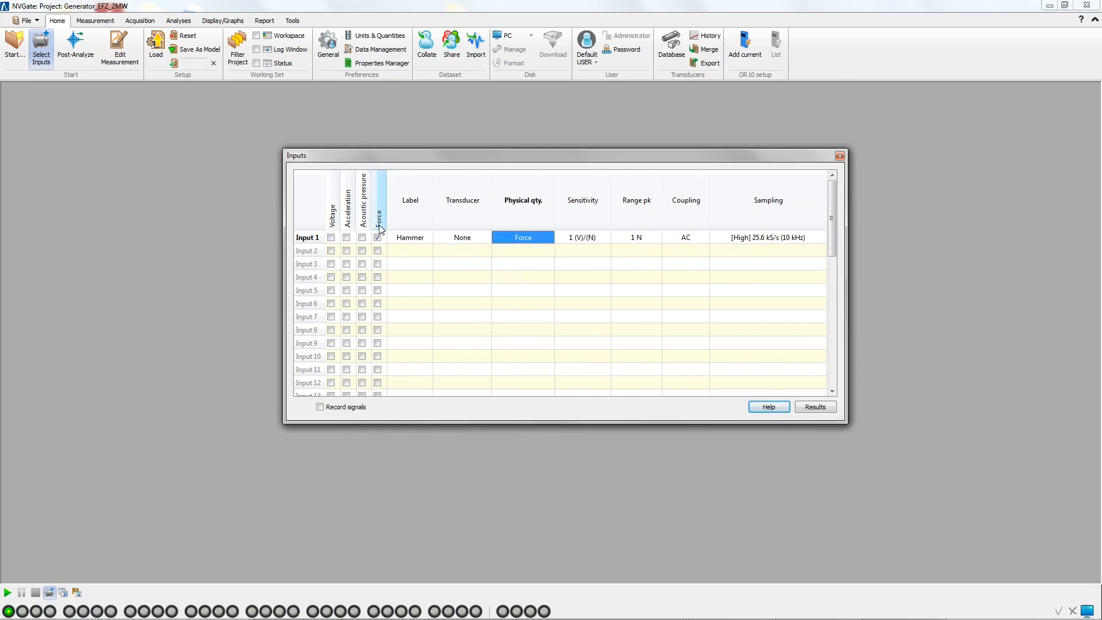
left_click(451, 240)
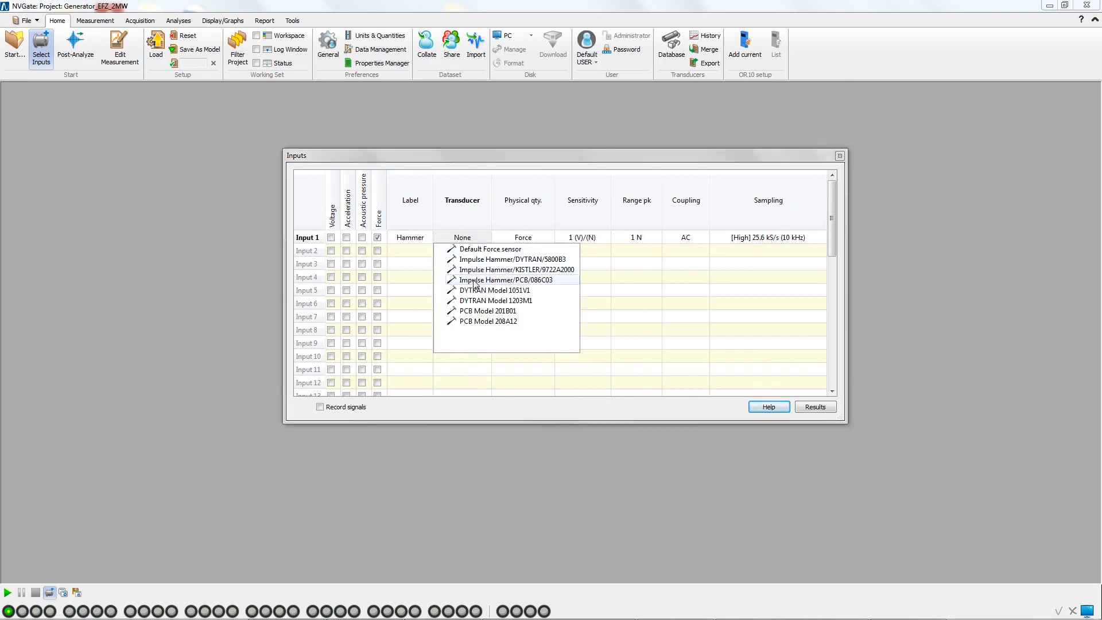
left_click(476, 281)
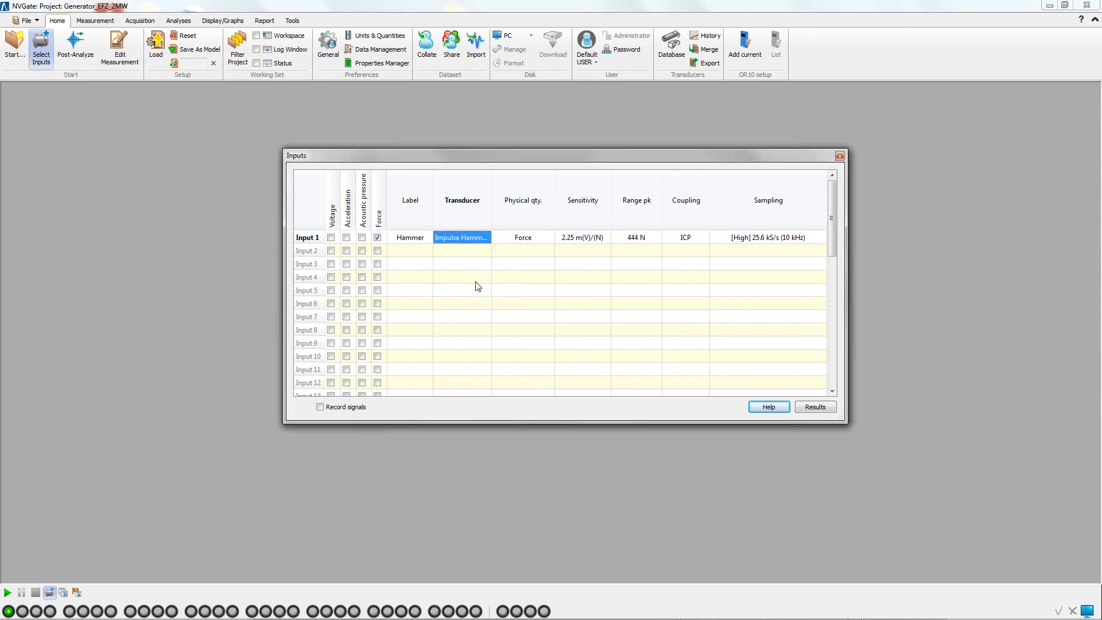
Enable Inputs 2 to 4 as acceleration channels and label them Acc1_1, Acc1_2 and Acc1_3.
left_click(346, 250)
left_click(346, 264)
left_click(346, 277)
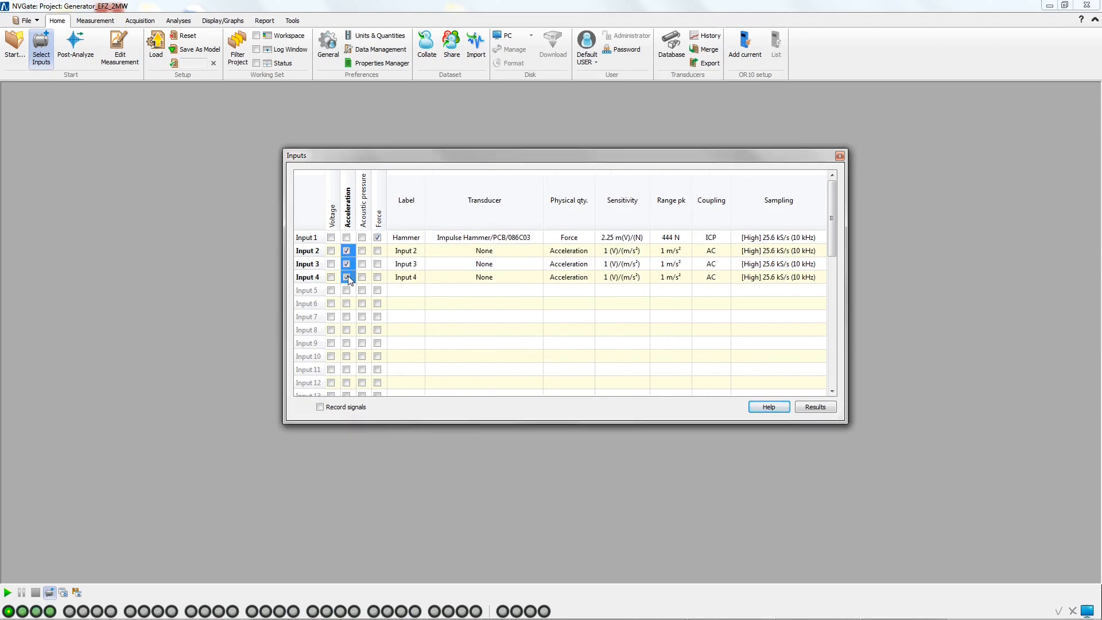
left_click(395, 251)
type("Acc1_1")
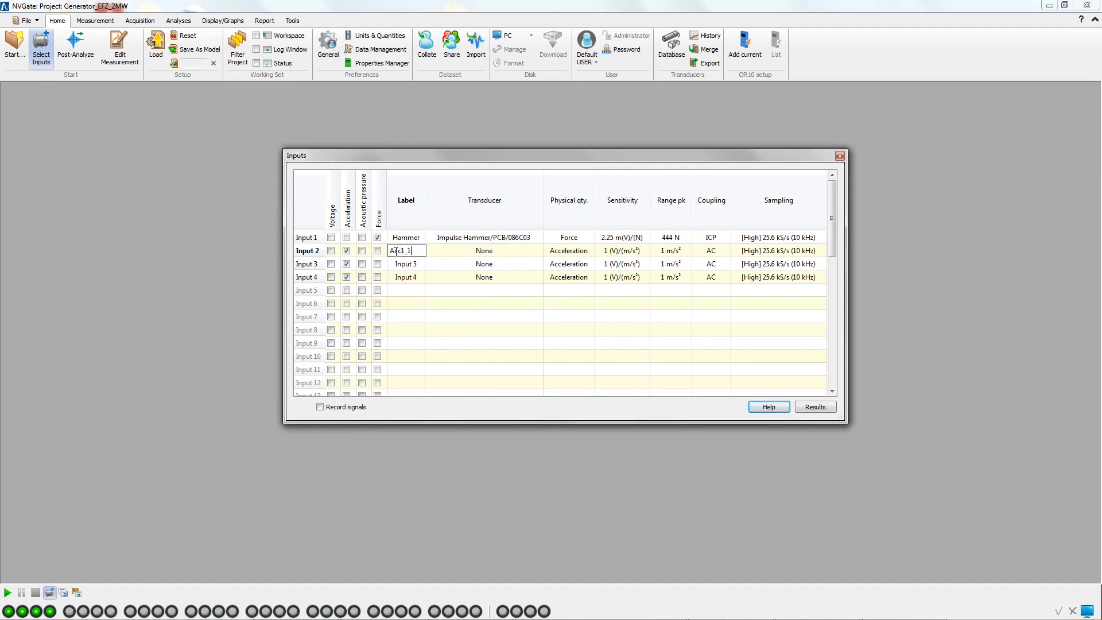
key("Return")
type("Acc1_2")
key("Return")
type("Ac")
key("Return")
Assign the DJB Model A/131/V X-, Y- and Z-axis transducers to Acc1_1, Acc1_2 and Acc1_3 respectively.
left_click(448, 259)
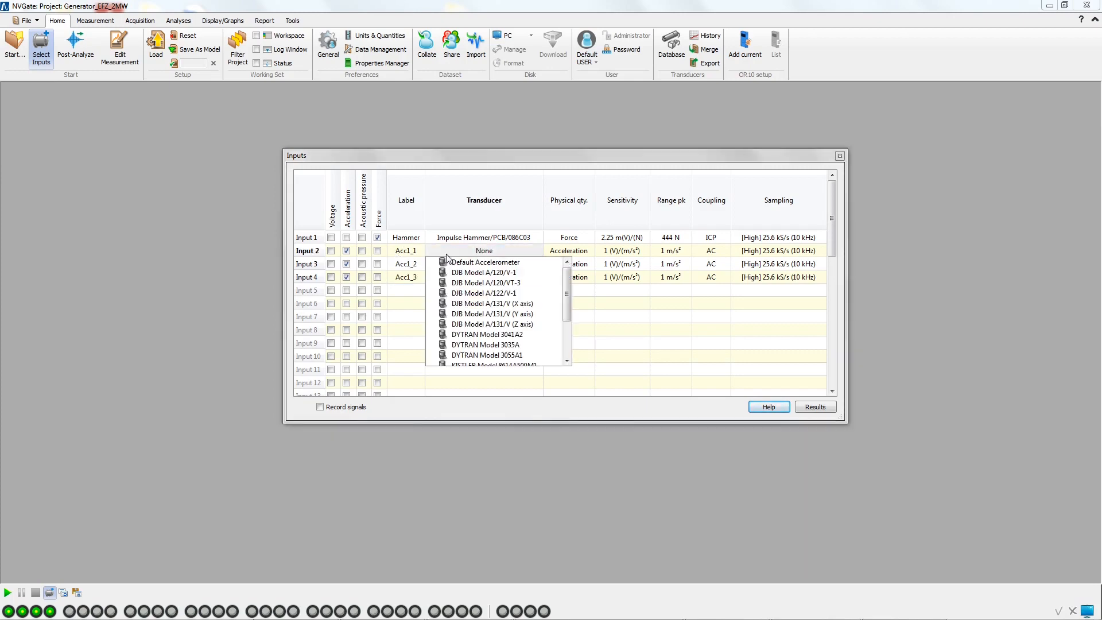
left_click(492, 306)
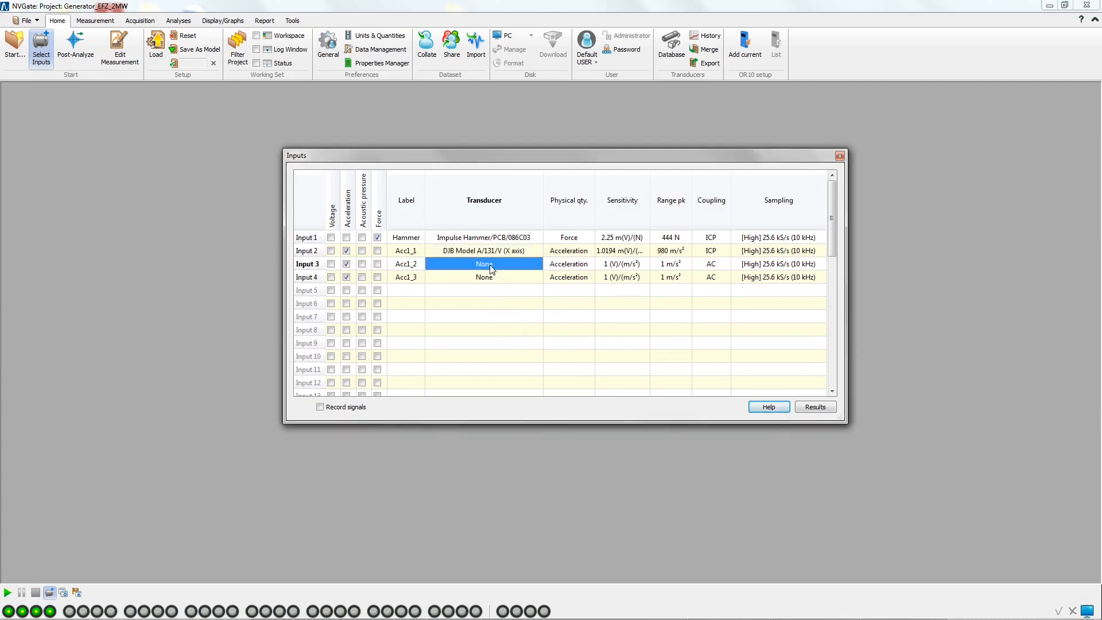
left_click(491, 268)
left_click(500, 319)
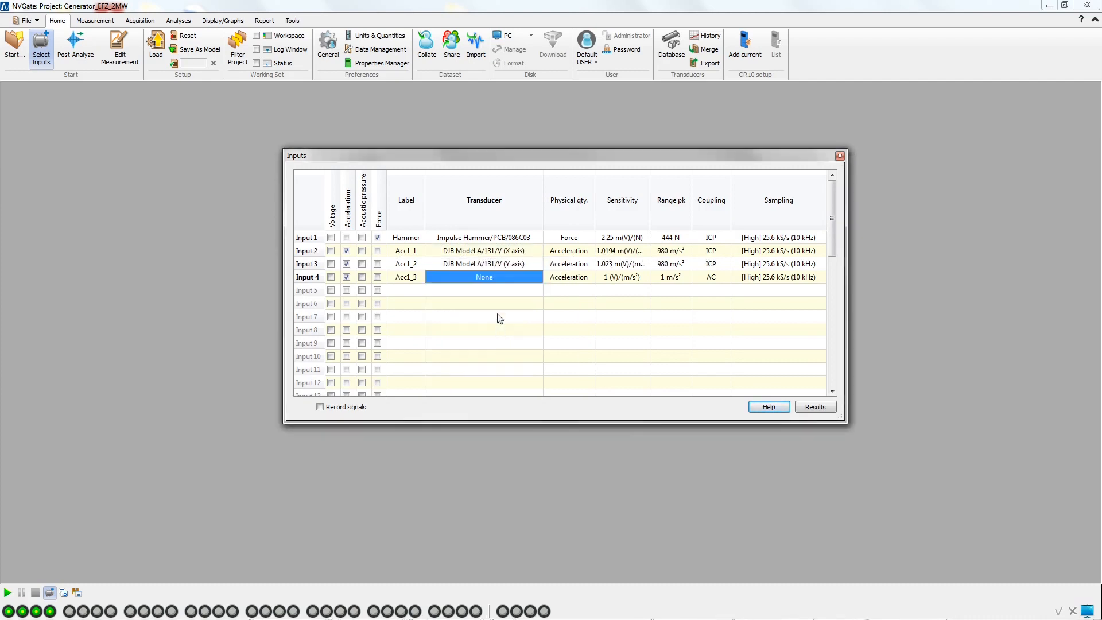
left_click(503, 284)
left_click(503, 352)
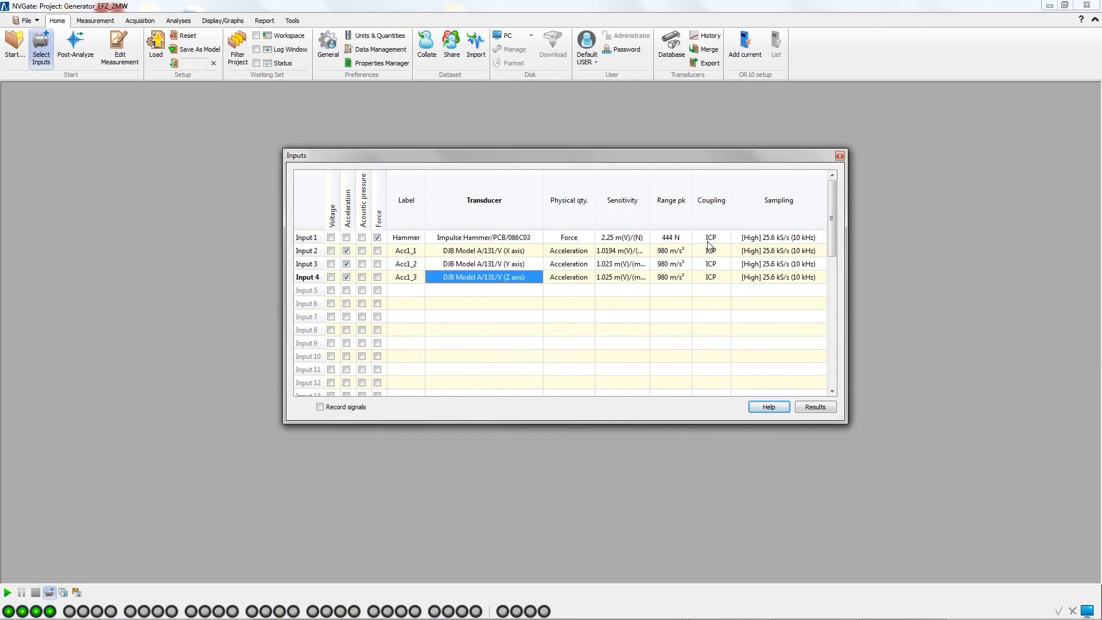
Change the sampling rate of the inputs to 5.12 kS/s.
right_click(772, 249)
mouse_move(803, 265)
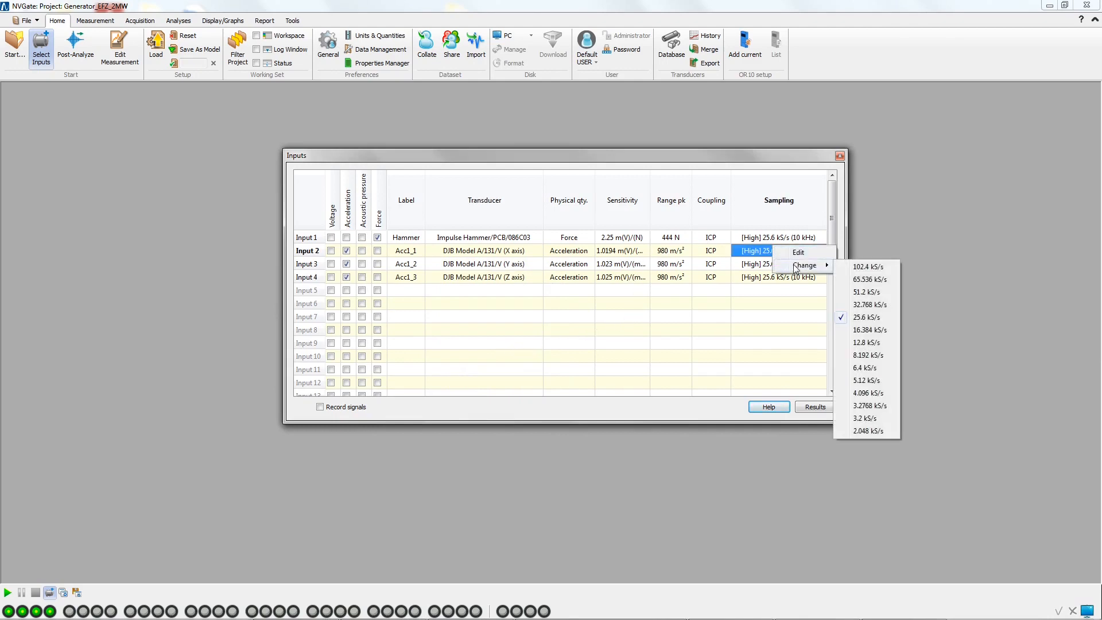
left_click(867, 380)
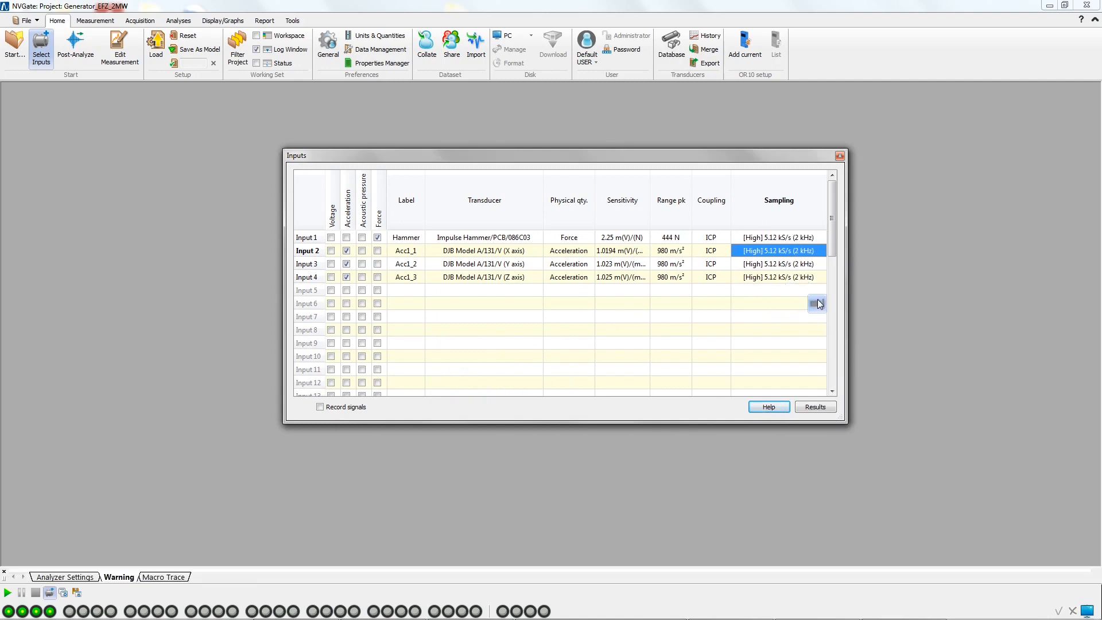
Expand the table to its additional input columns and set the node to 2 for the three accelerometers and 1 for the hammer.
left_click(817, 298)
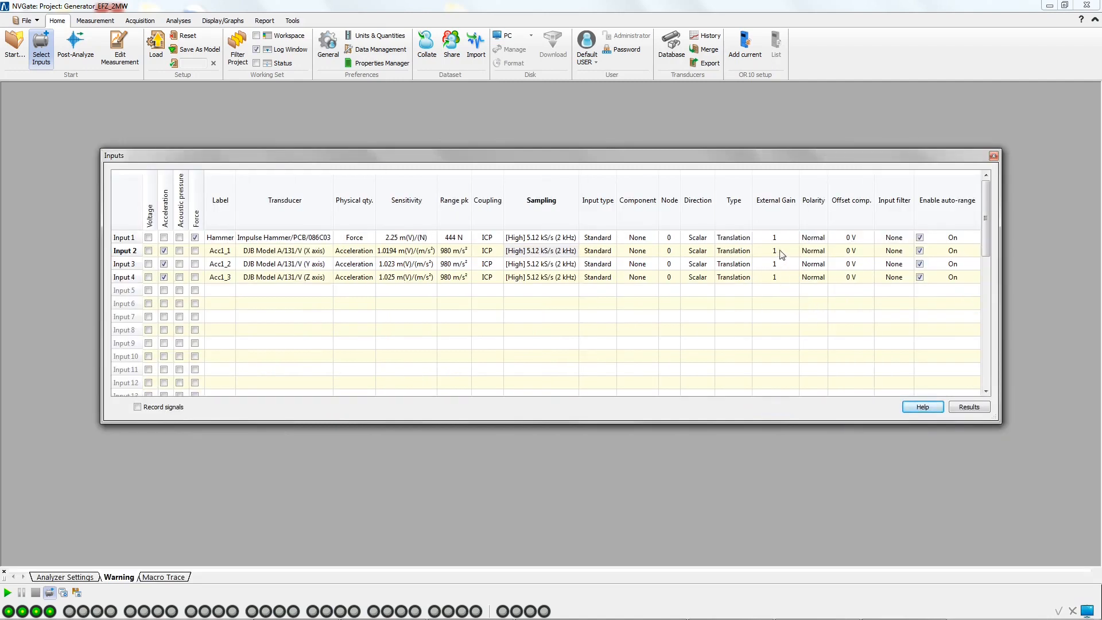
left_click_drag(672, 251, 673, 275)
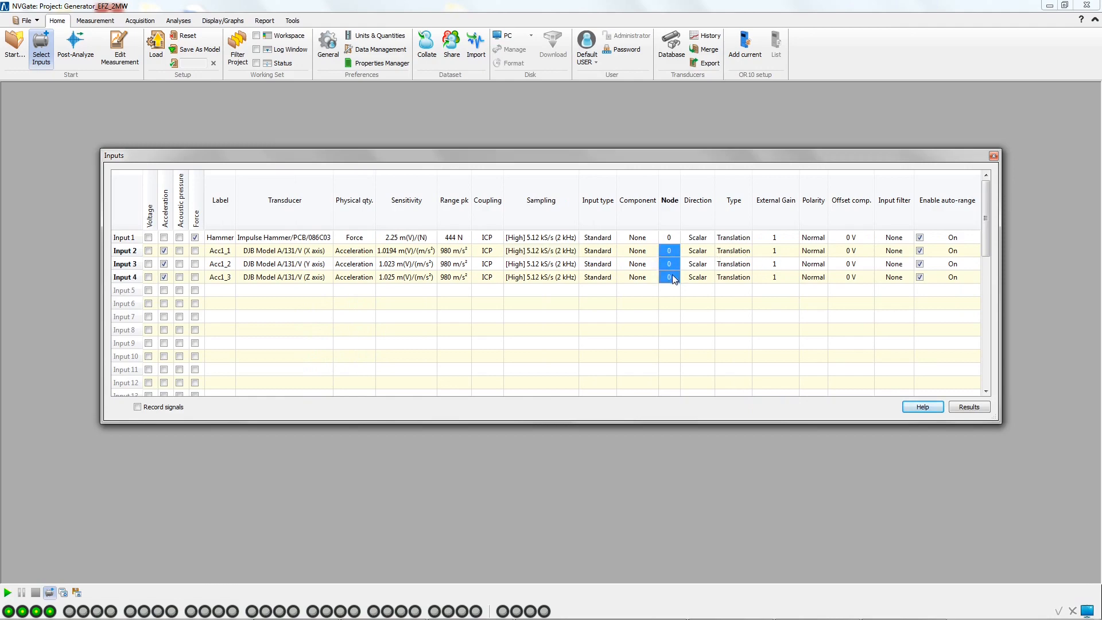
type("2")
left_click(674, 238)
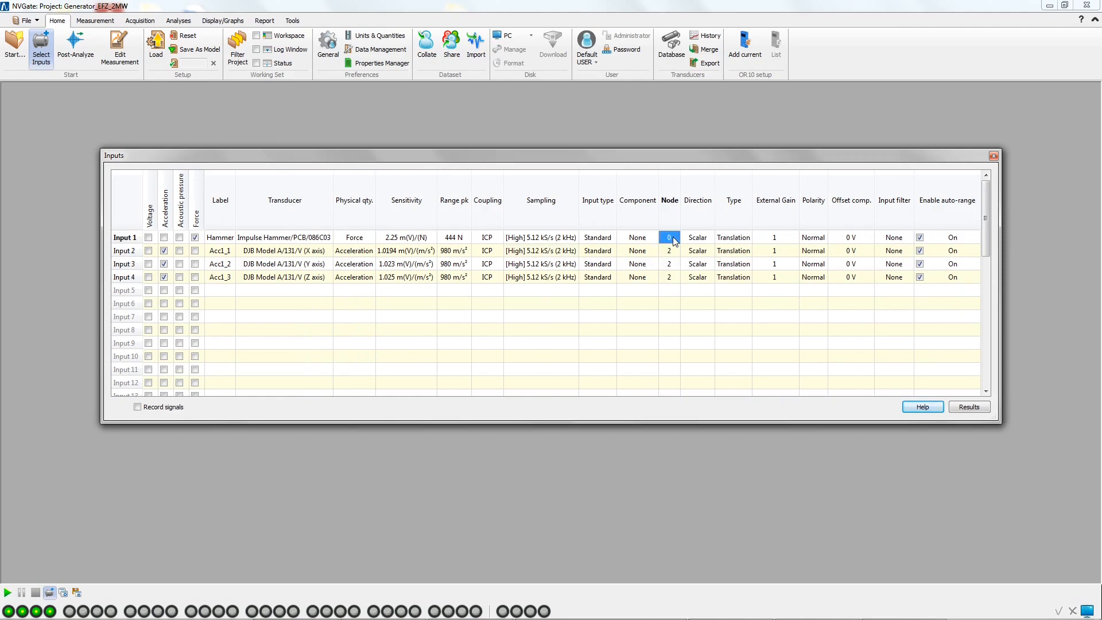
type("1")
Set the Hammer input's direction to +Z.
left_click(695, 242)
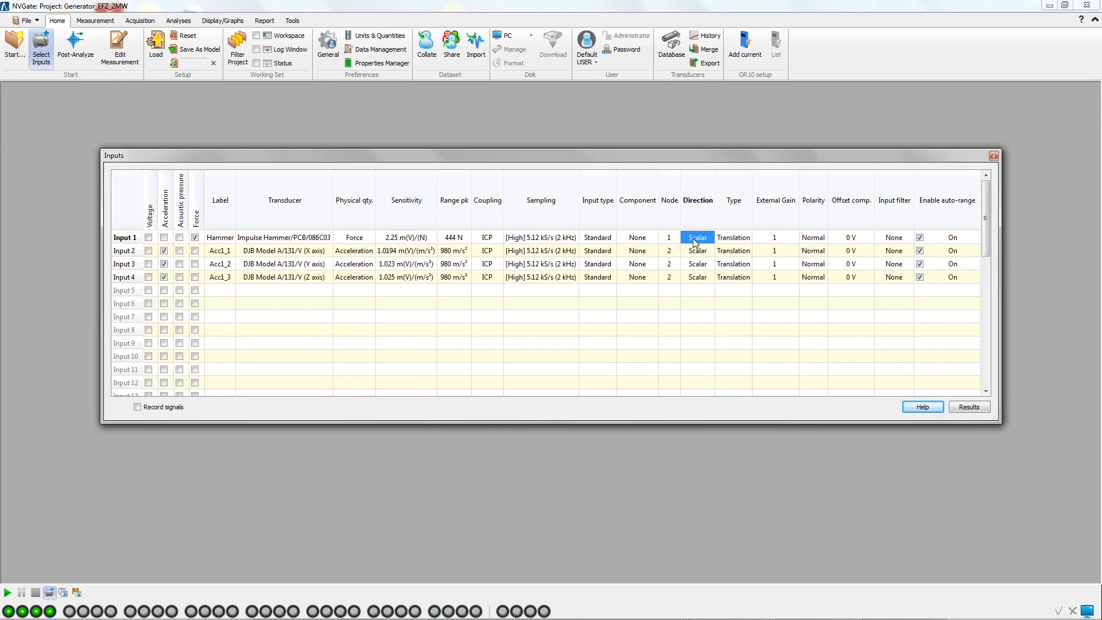
left_click(698, 243)
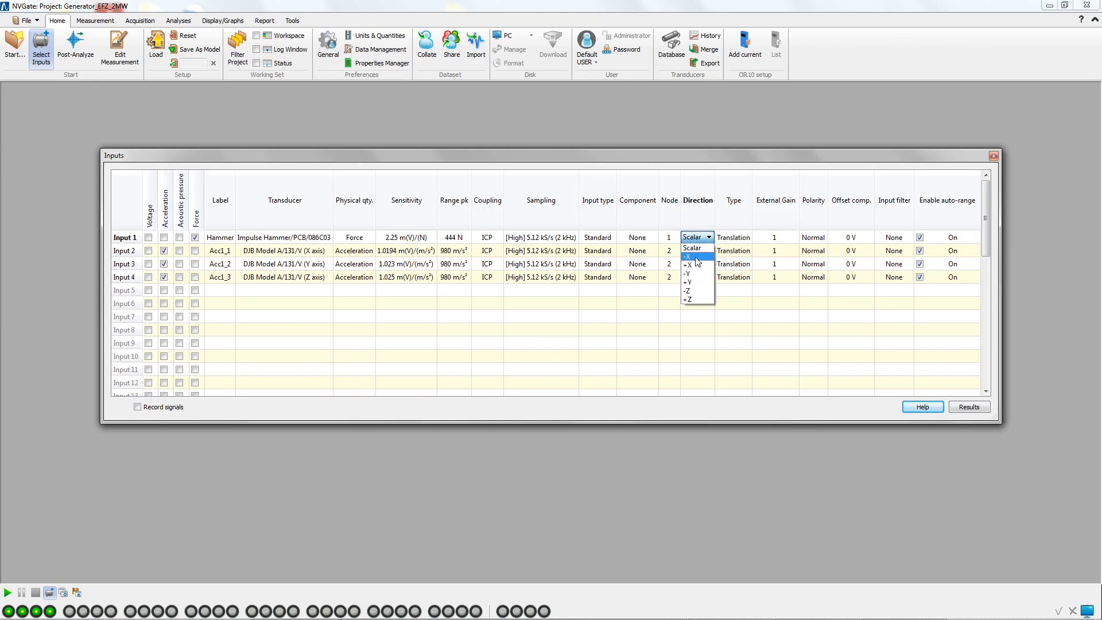
left_click(694, 300)
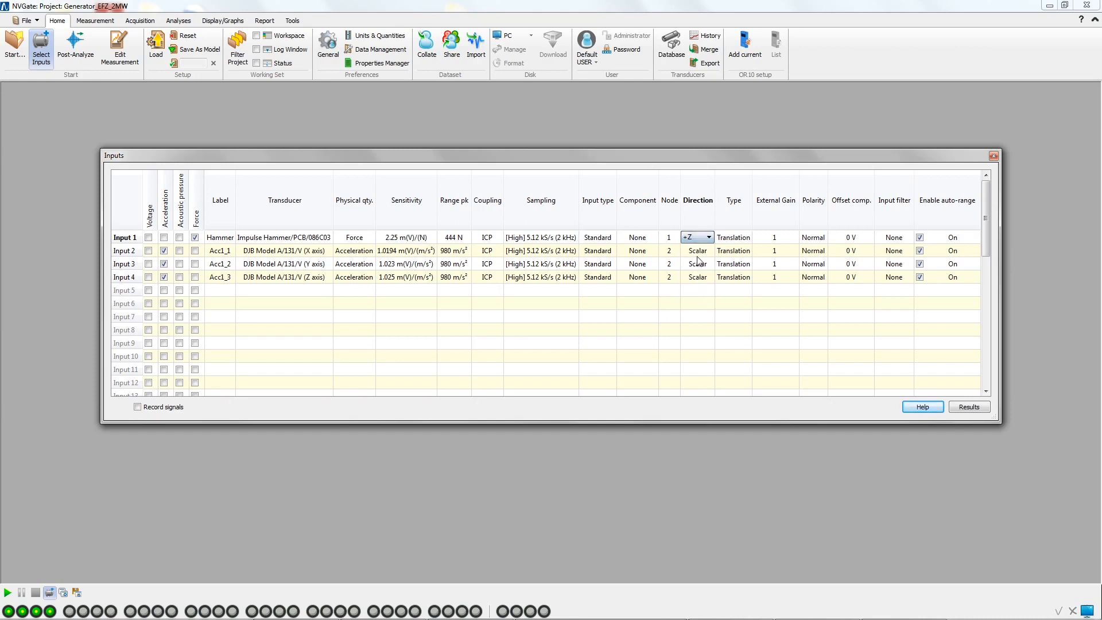
Set the accelerometer directions to +X for Acc1_1, the Y axis for Acc1_2 and +Z for Acc1_3.
left_click(700, 253)
left_click(697, 266)
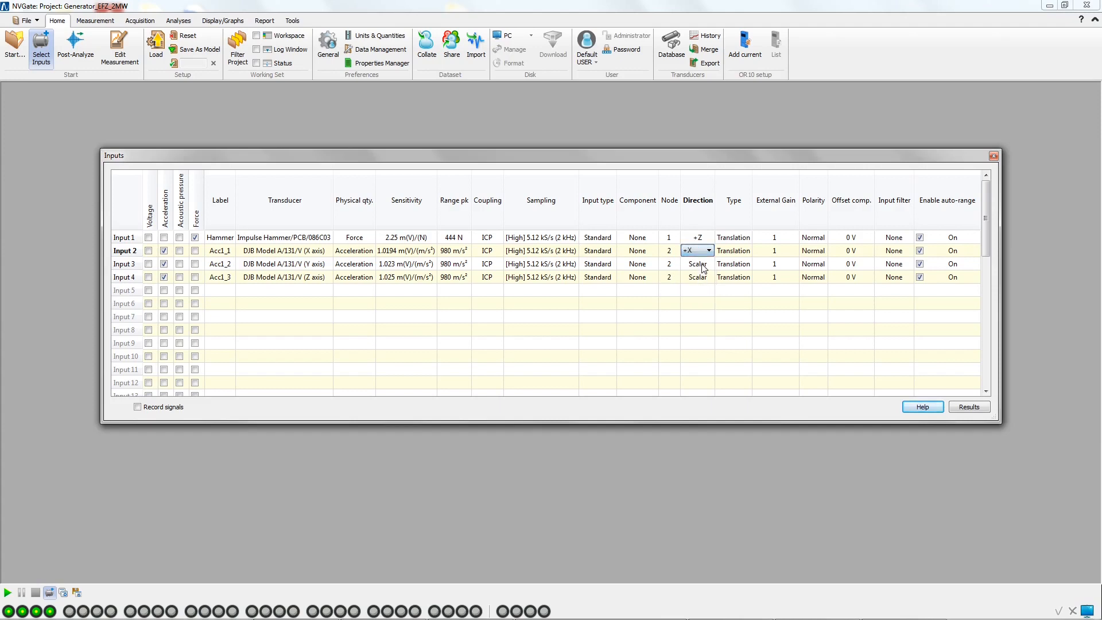
left_click(703, 265)
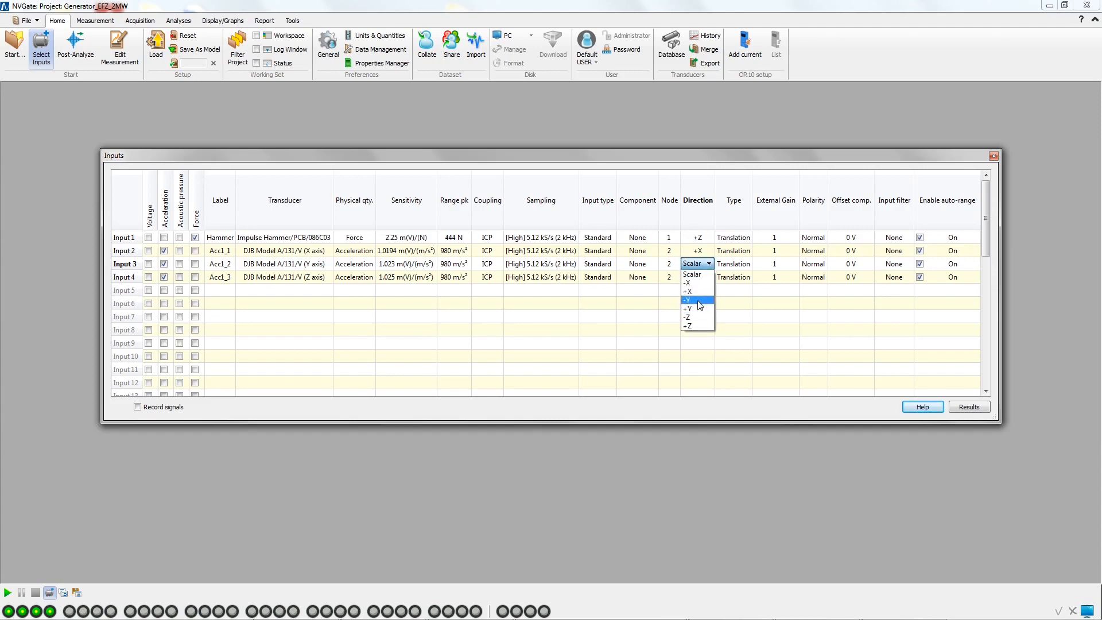
left_click(699, 300)
left_click(702, 279)
left_click(700, 338)
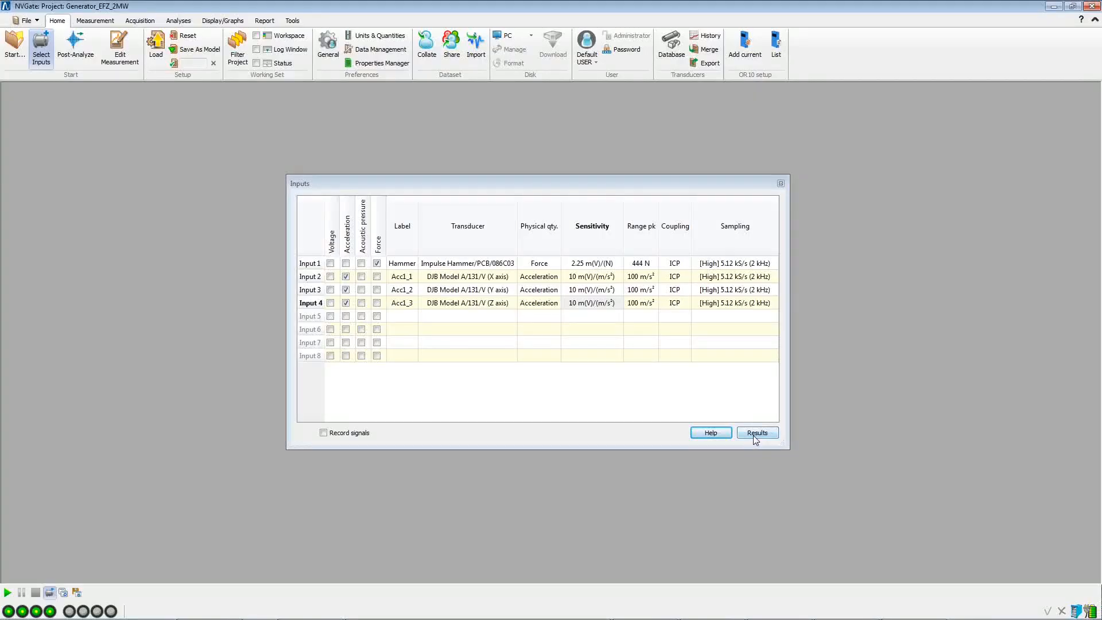
Open the results selection and add the FFT 1 weighted block of the Force and Acceleration inputs to a new graph window.
left_click(757, 433)
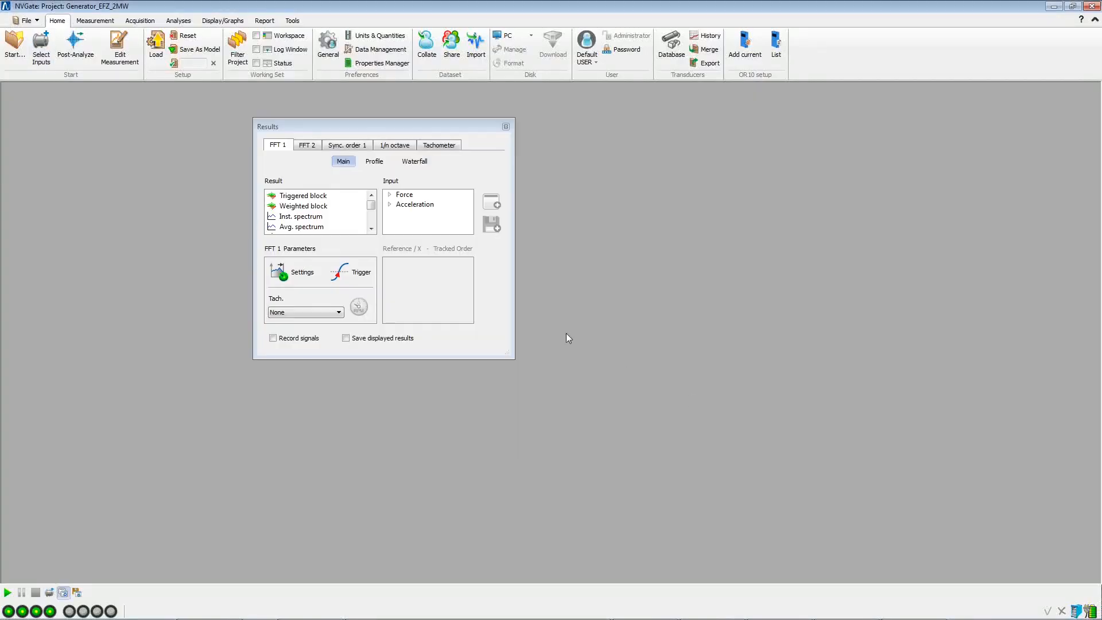
left_click(324, 207)
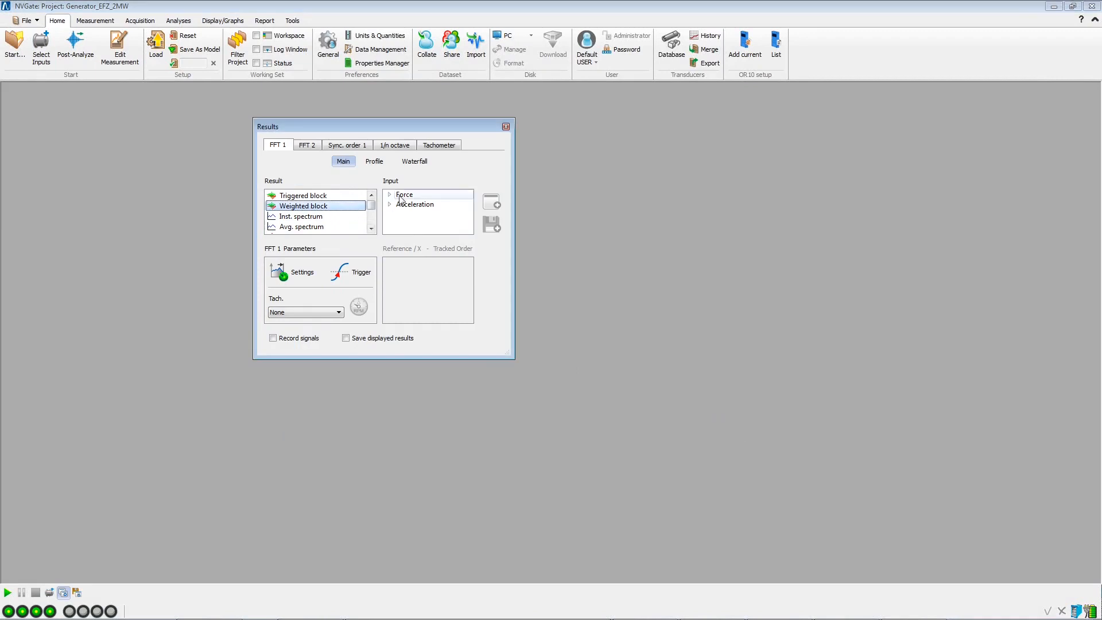
left_click_drag(401, 196, 415, 207)
left_click(491, 201)
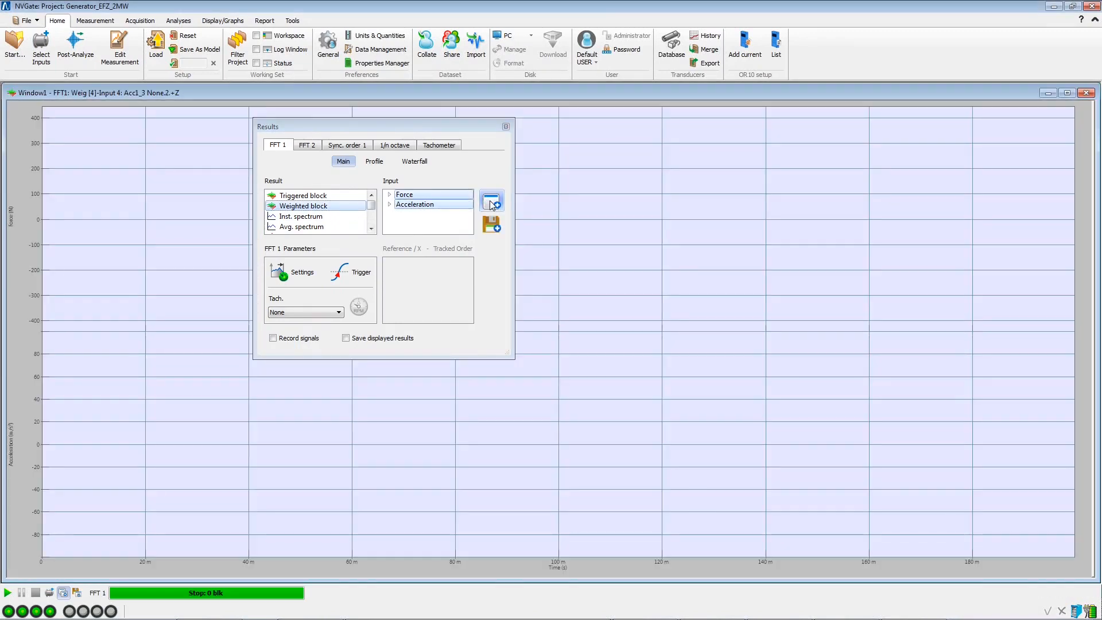
Add the average spectrum of Force and Acceleration to one new graph window and the FRF H1 of Acceleration referenced to Force to another.
left_click(314, 228)
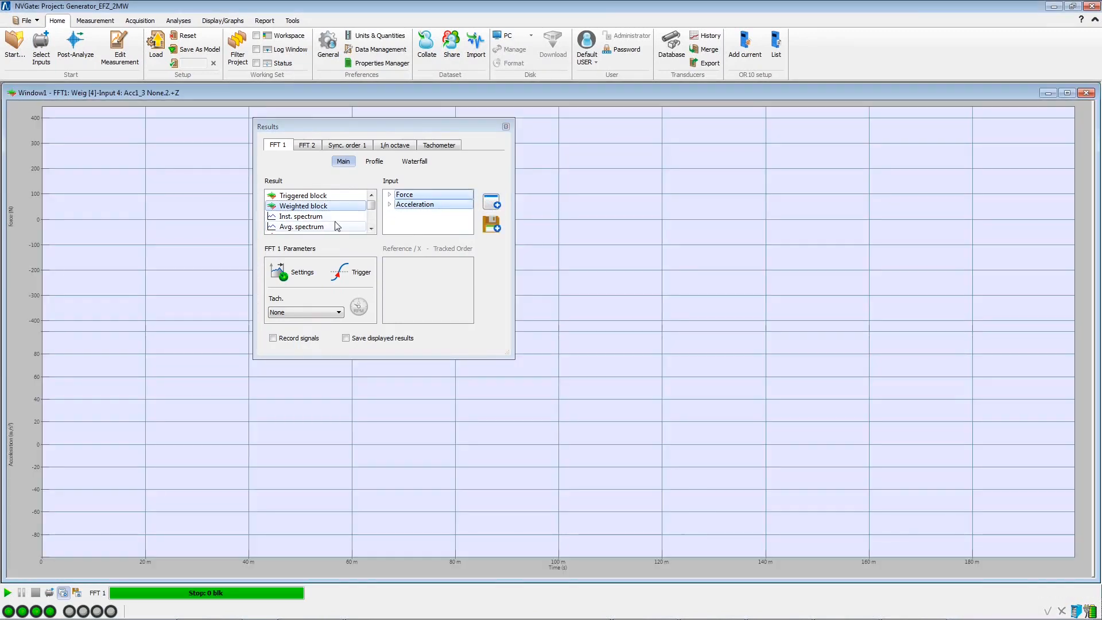
left_click(491, 202)
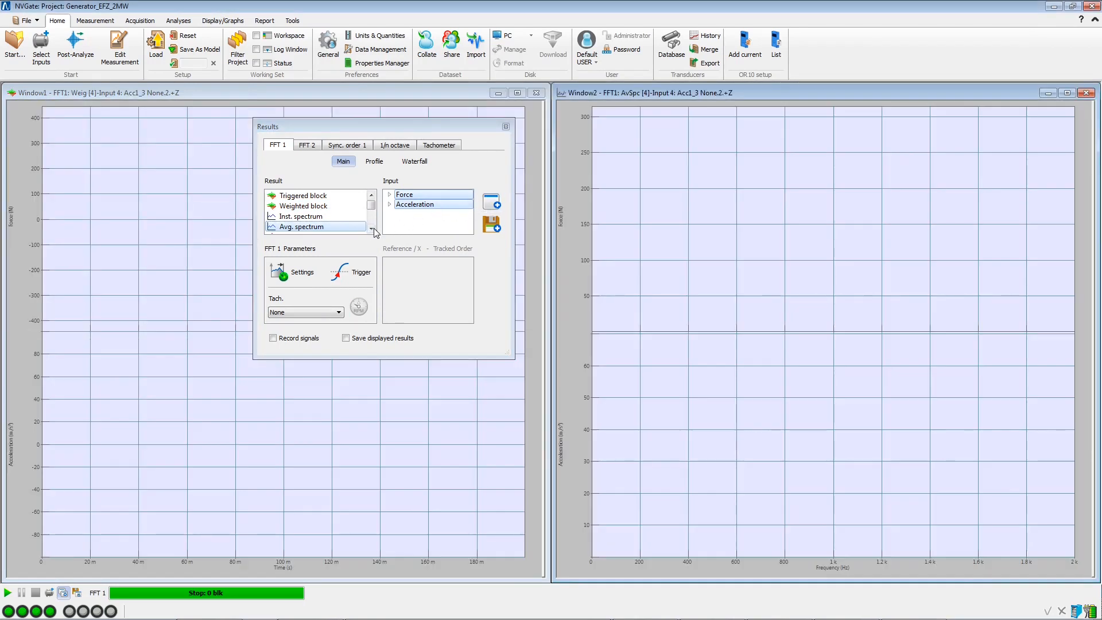
left_click(373, 229)
left_click(373, 229)
left_click(373, 229)
left_click(373, 229)
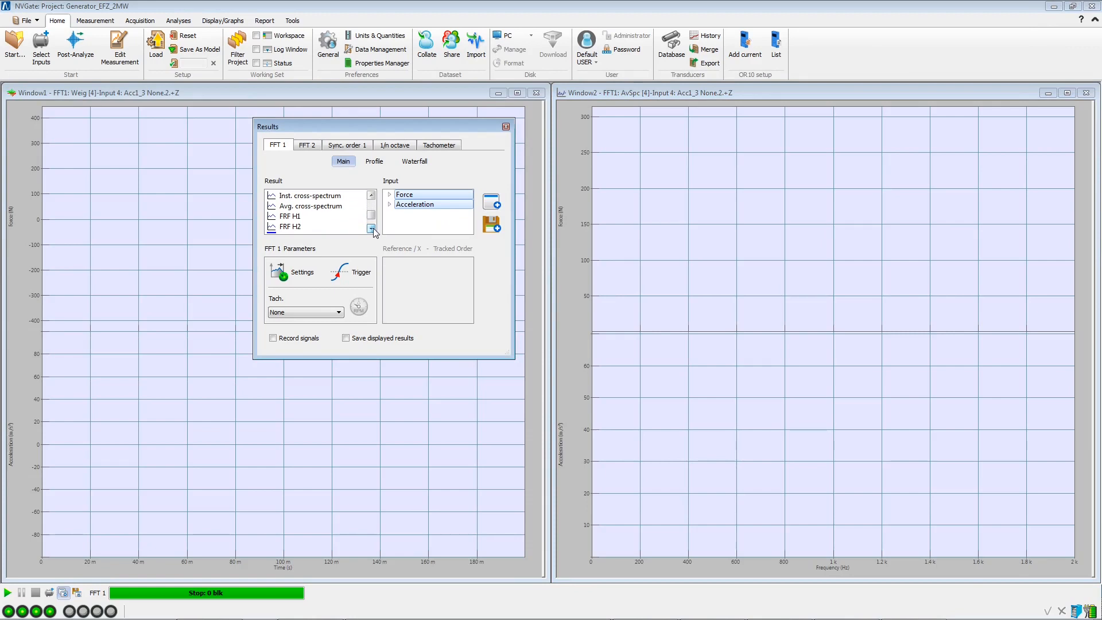
left_click(344, 216)
left_click(409, 207)
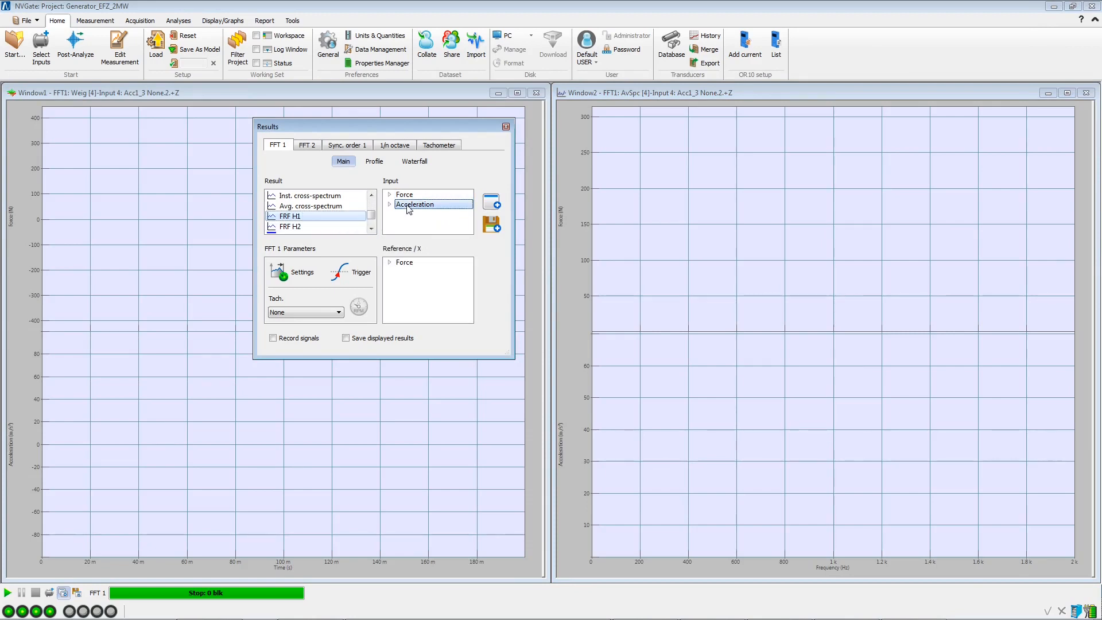
left_click(408, 262)
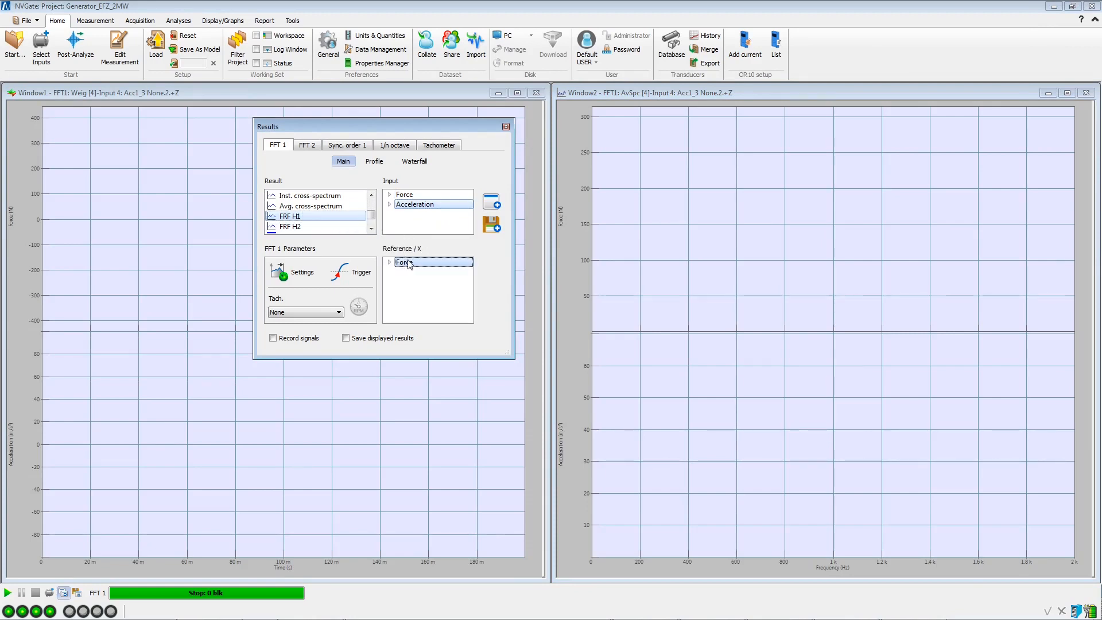
left_click(489, 205)
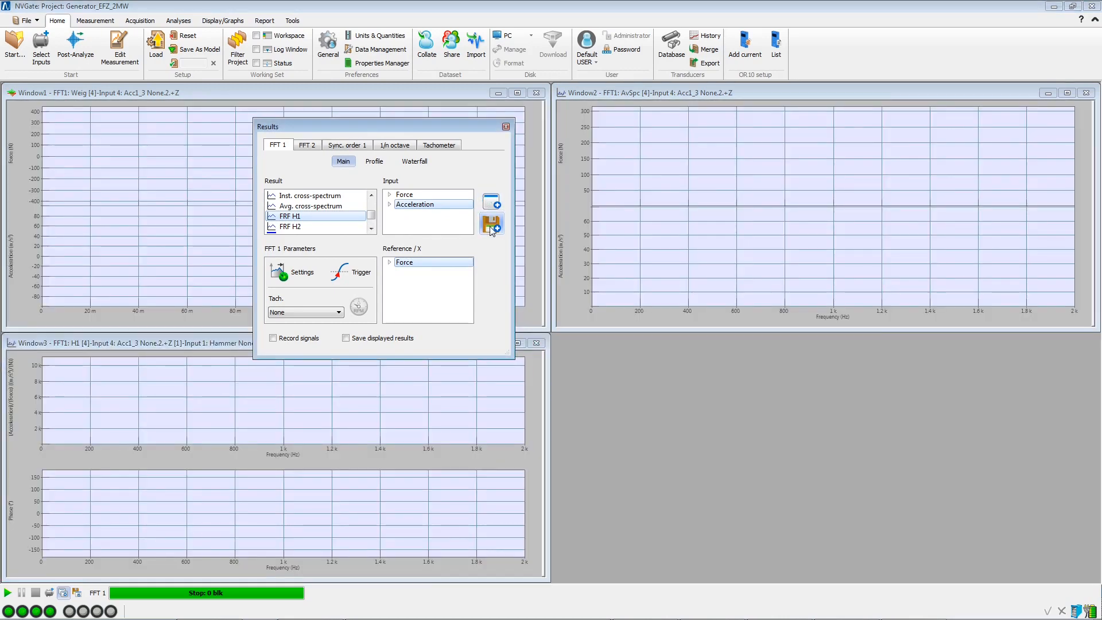
Add the coherence of Acceleration referenced to Force to a new graph window and to the saved results.
scroll(316, 224, "down", 2)
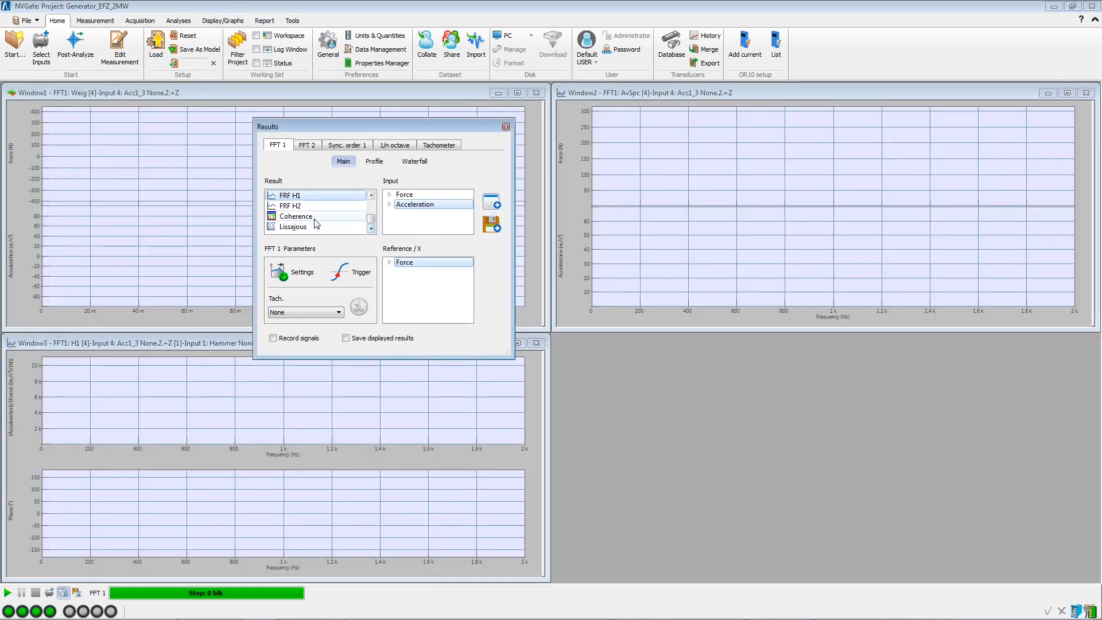
left_click(315, 222)
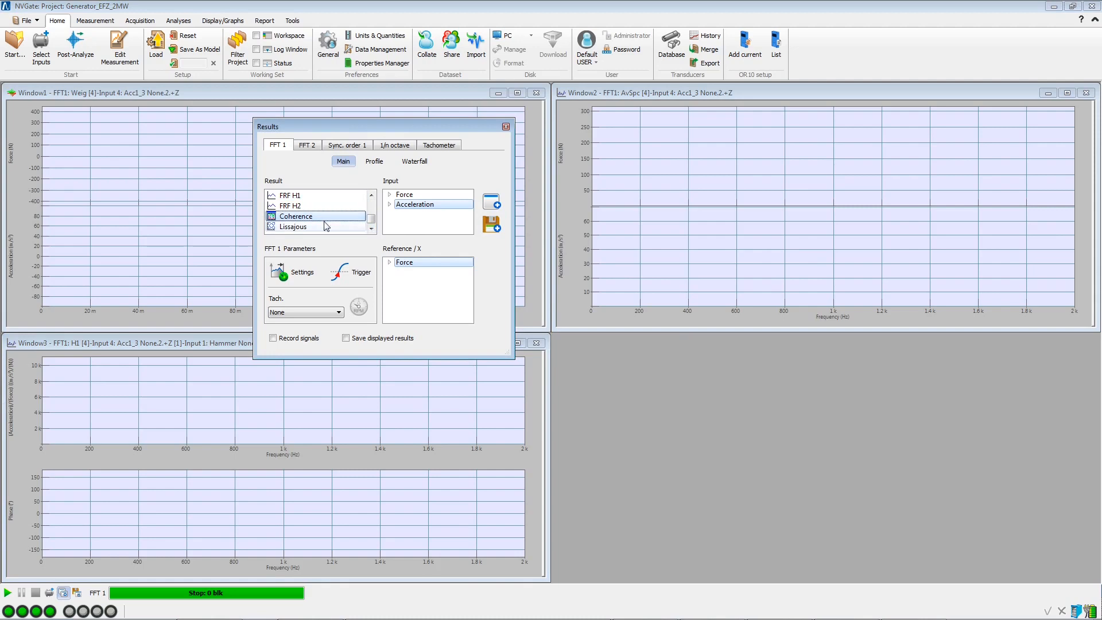
left_click(491, 206)
left_click(488, 228)
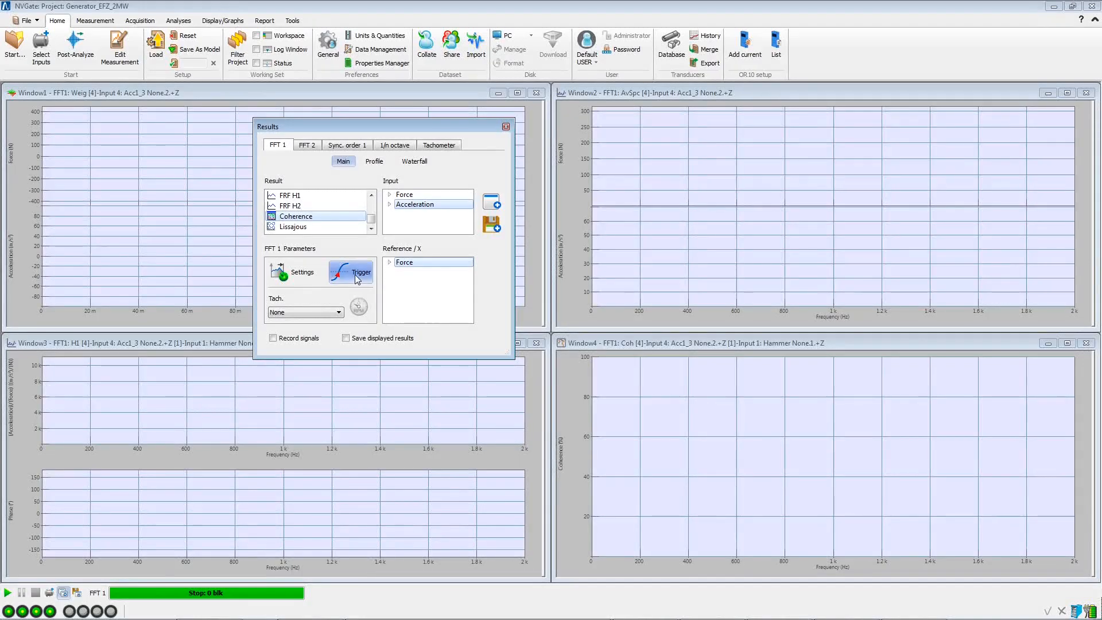
Connect the Input 1 edge detection event to the FFT 1 trigger and proceed to the event connection properties.
left_click(359, 274)
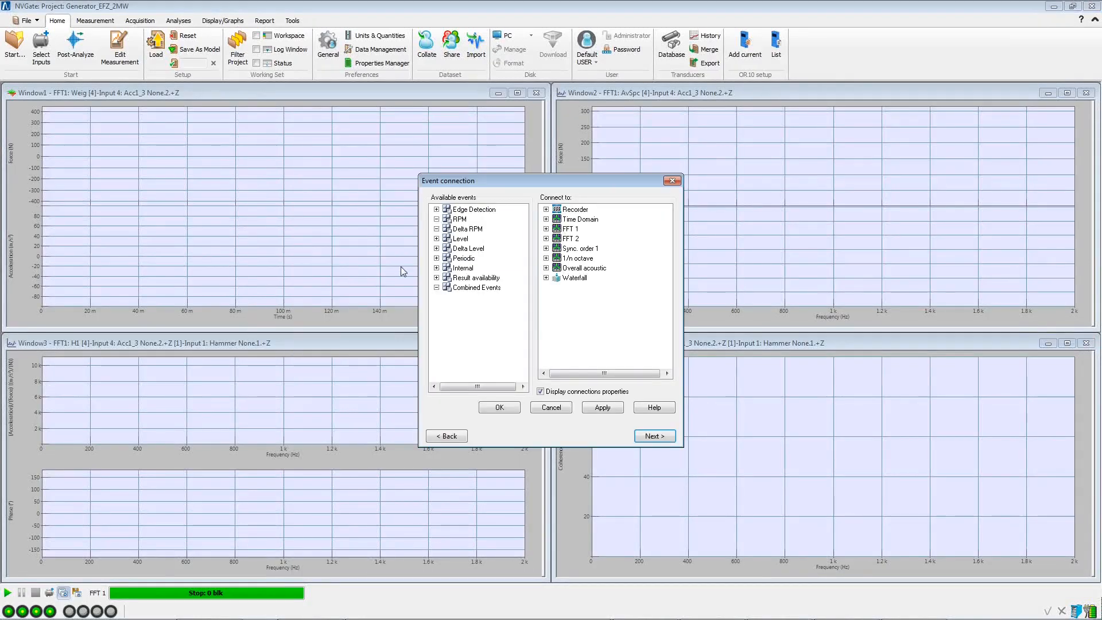
left_click(436, 210)
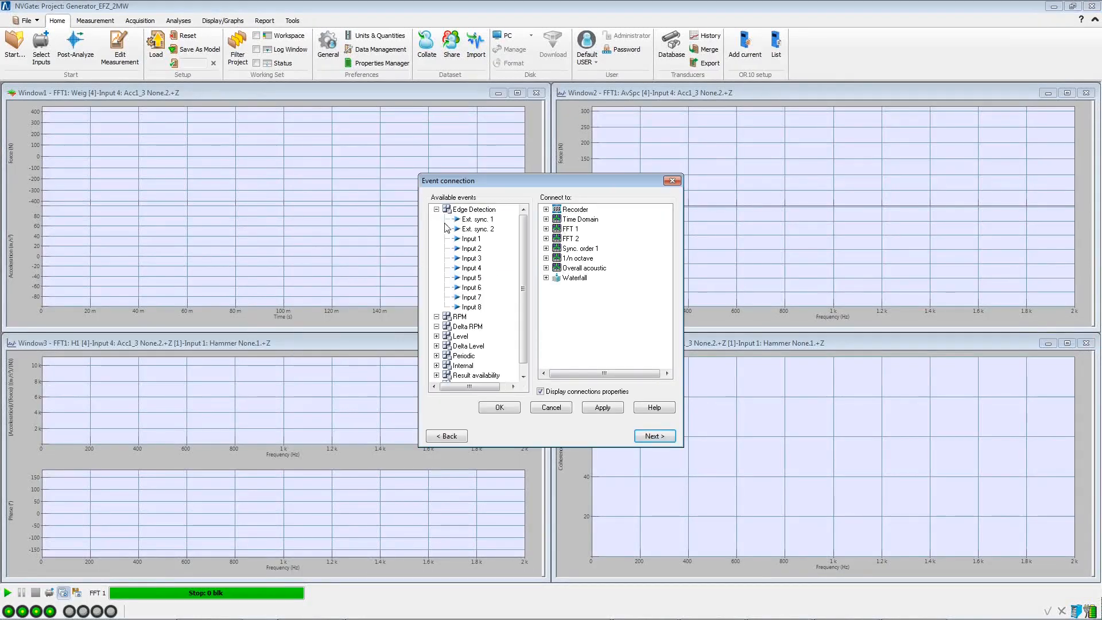
left_click(469, 239)
double_click(570, 229)
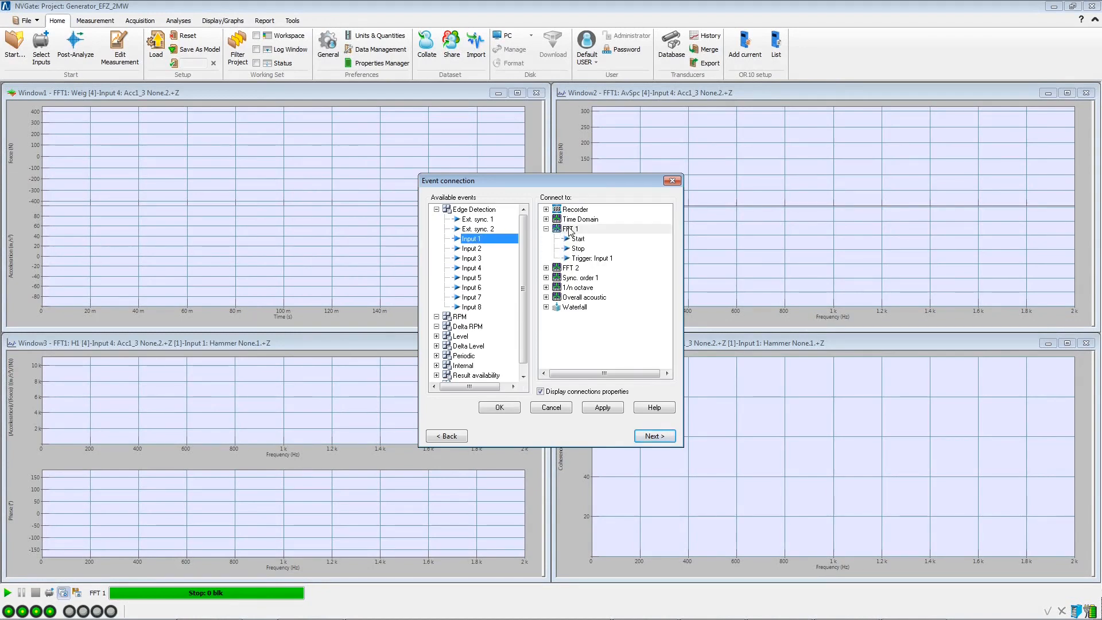
left_click(649, 435)
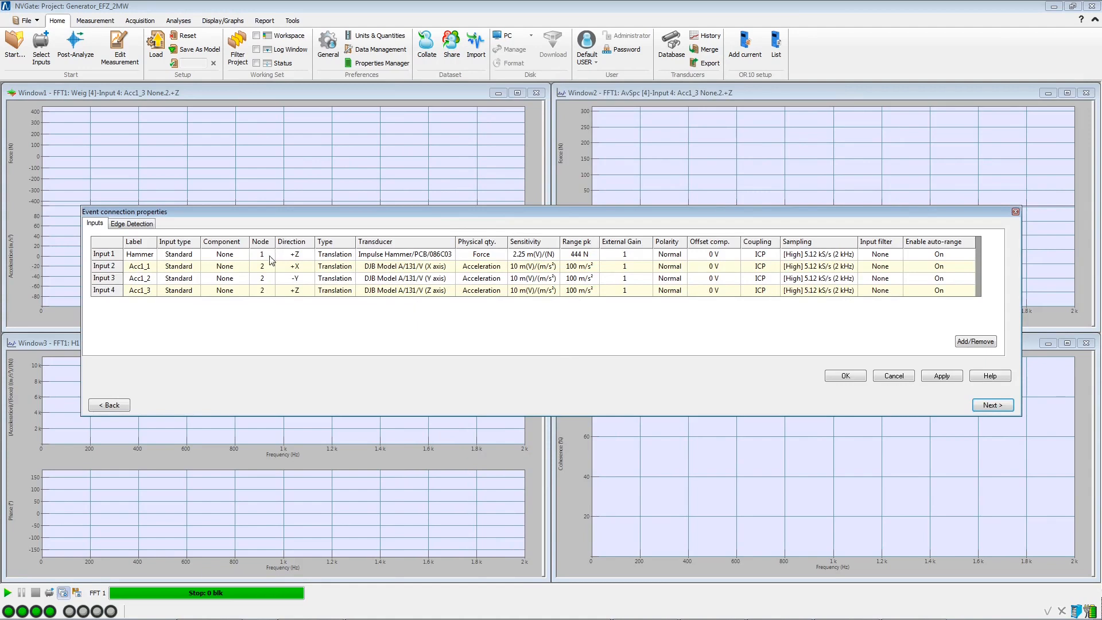
Set the threshold of the hammer's edge detection event to 10 N and confirm the event properties.
left_click(143, 227)
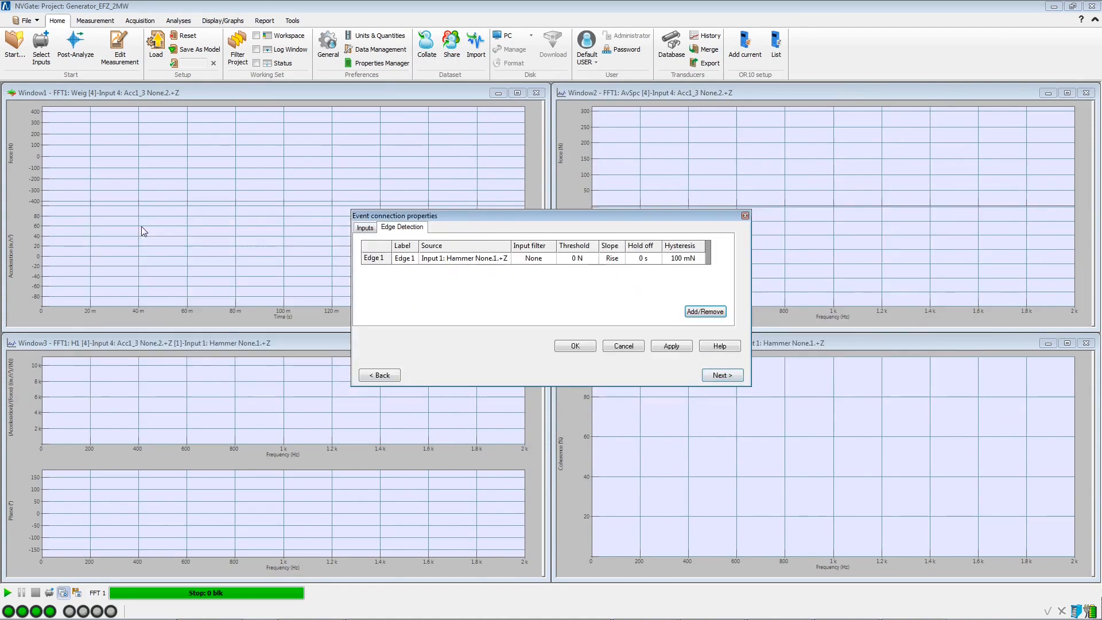
left_click(571, 259)
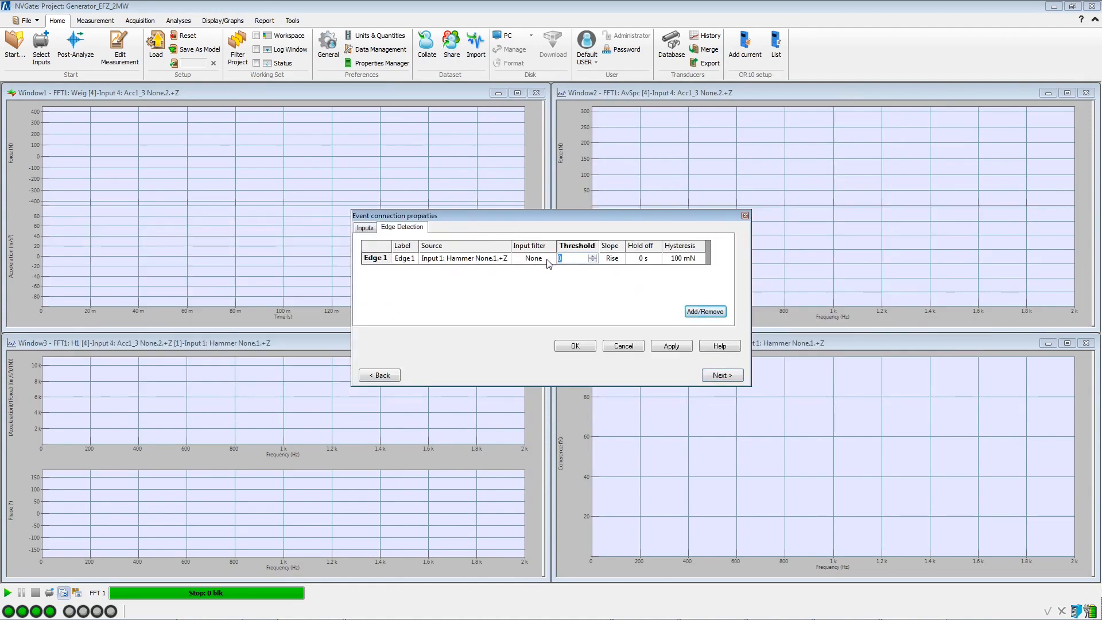
type("10")
key("Return")
left_click(575, 345)
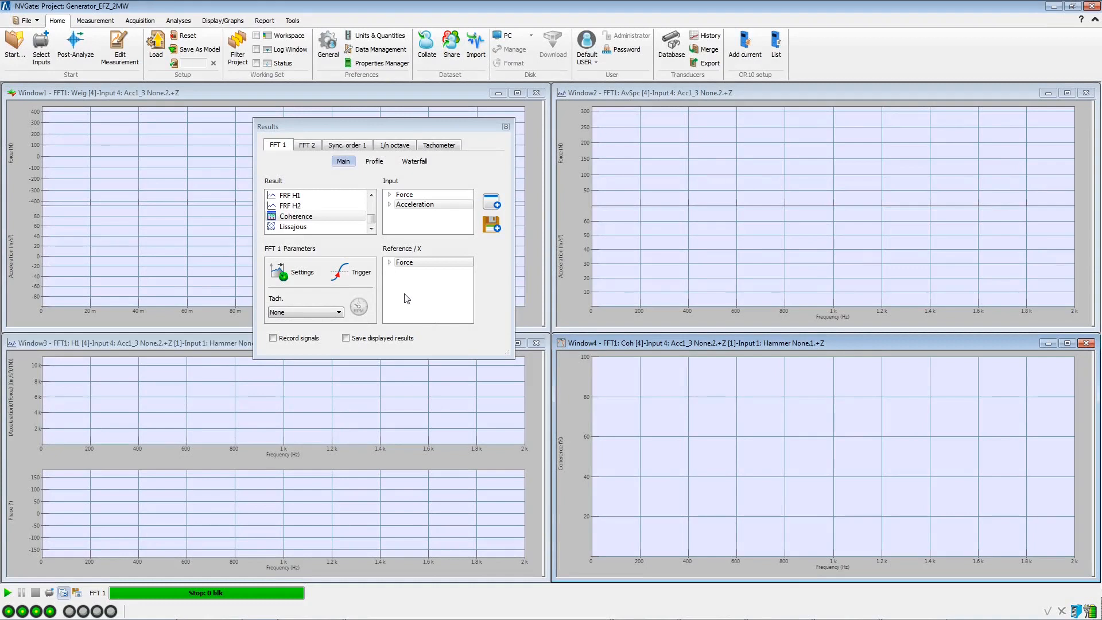
In the FFT 1 settings, set the weighting window of all four channels to Uniform.
left_click(304, 275)
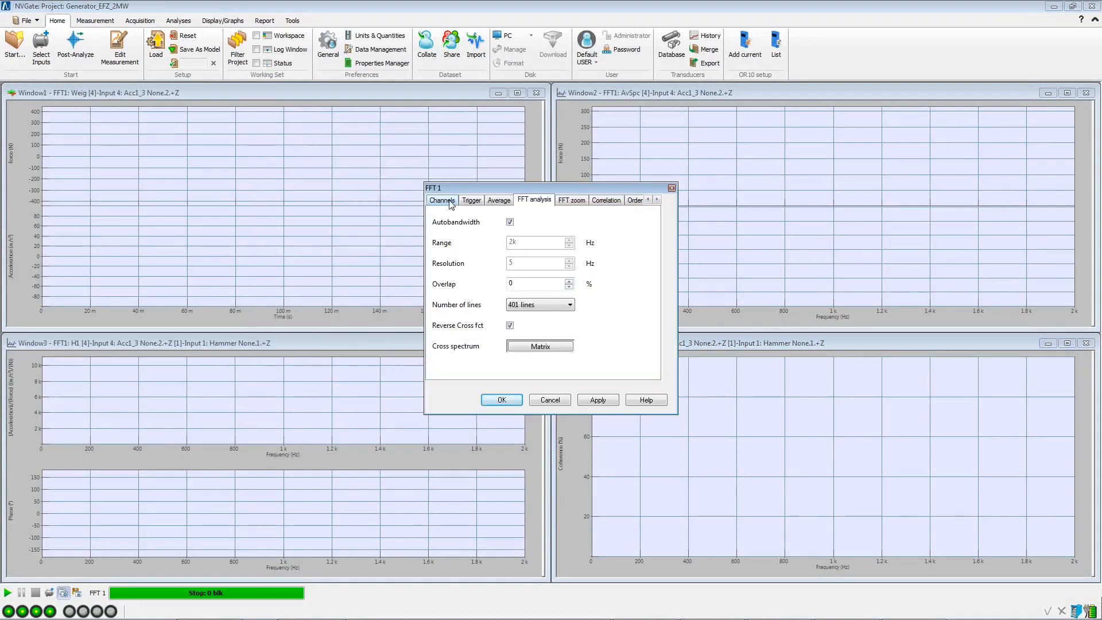
left_click(451, 202)
left_click(682, 247)
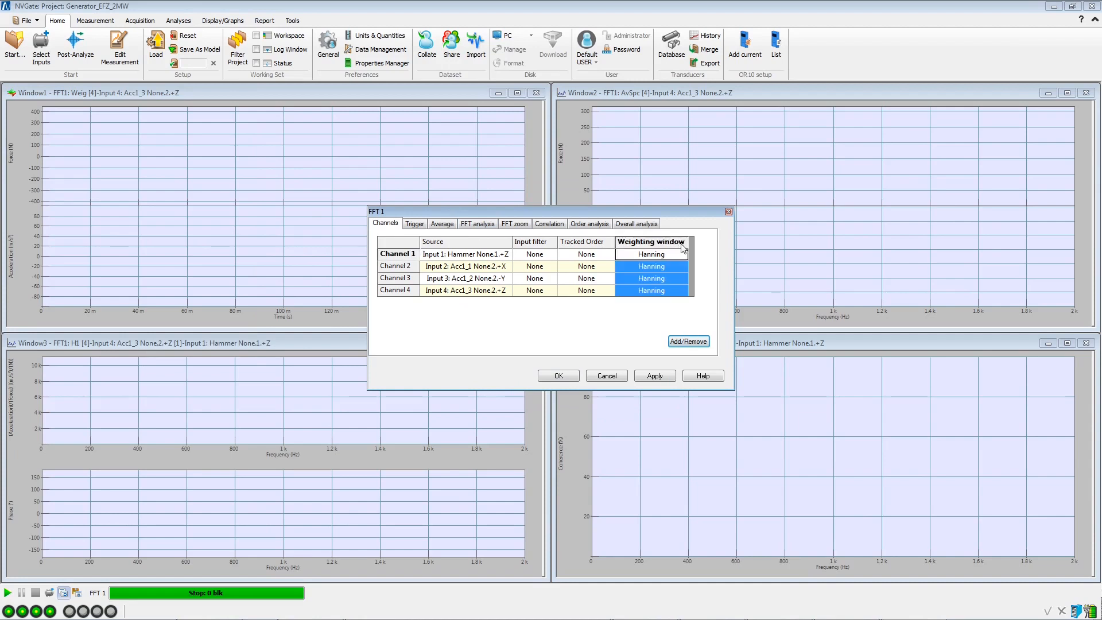
left_click(684, 243)
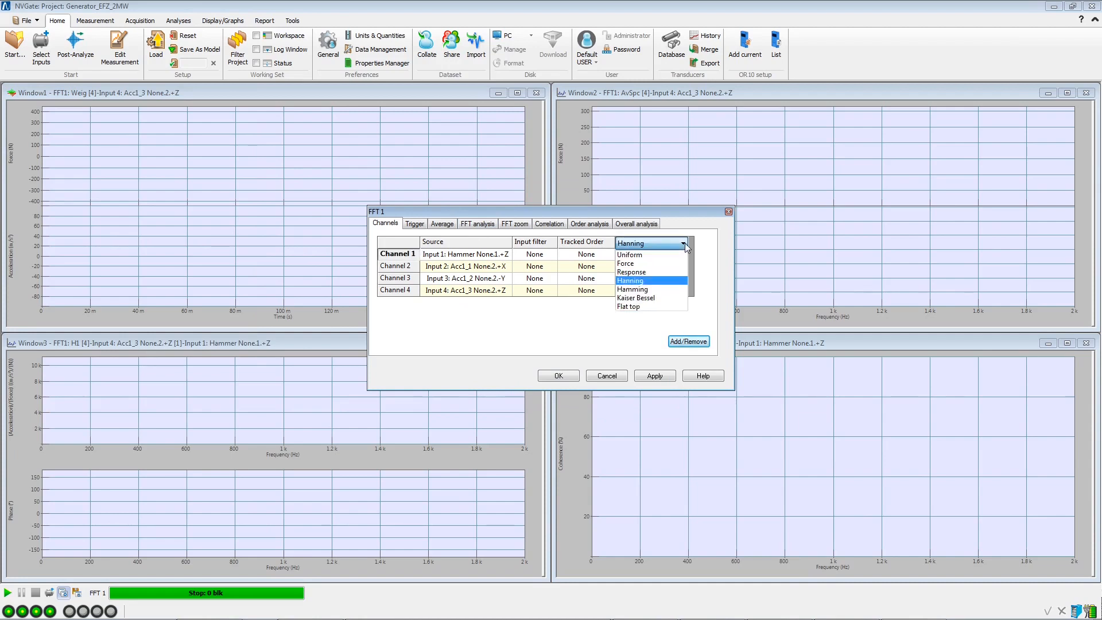
left_click(640, 255)
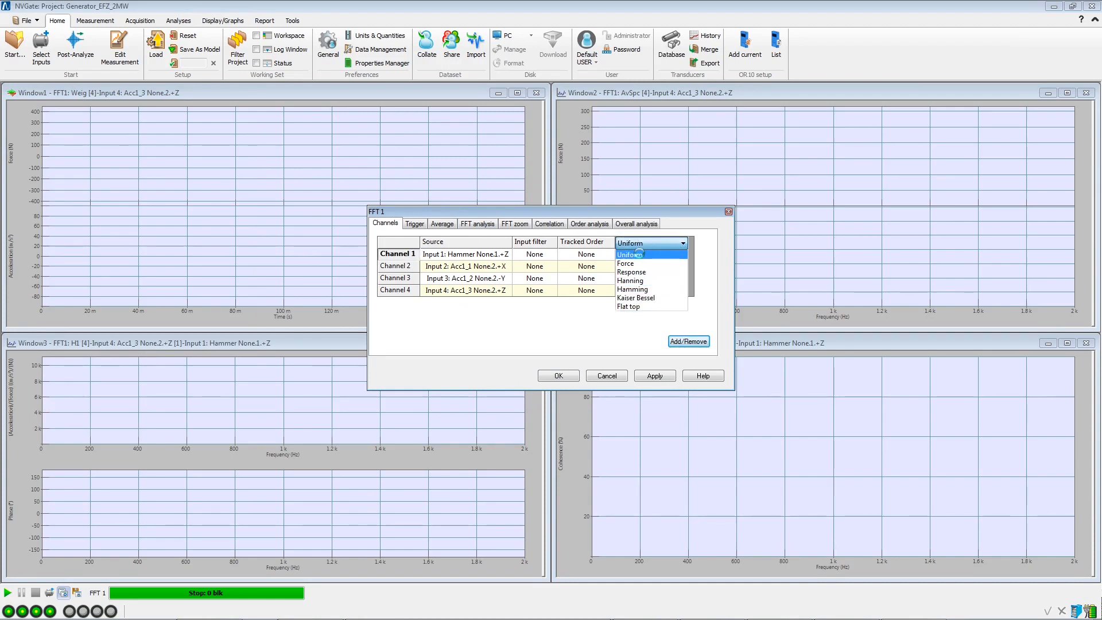
left_click(601, 264)
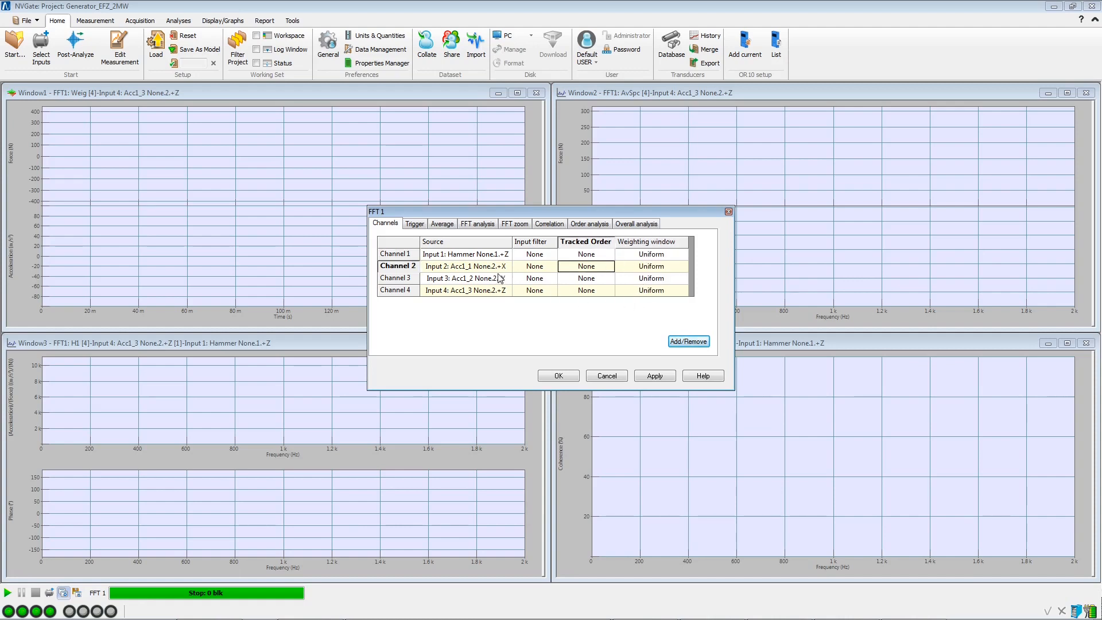
Set the FFT 1 trigger's start delay to -5 % and its accept mode to Overload rejection.
left_click(415, 224)
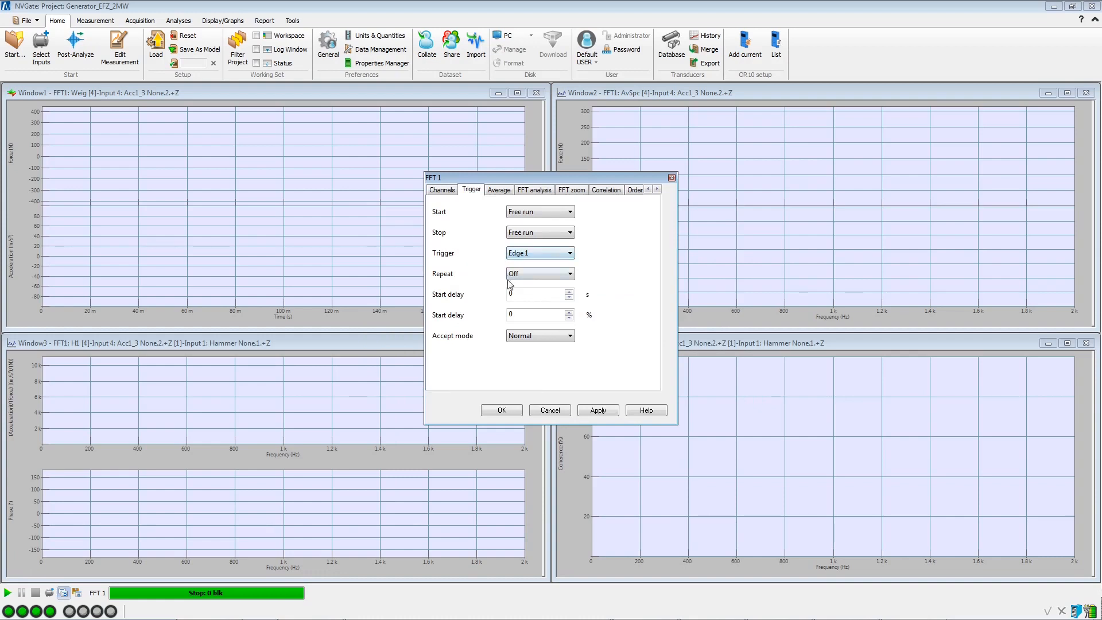
left_click_drag(519, 315, 491, 319)
left_click(517, 339)
left_click(521, 362)
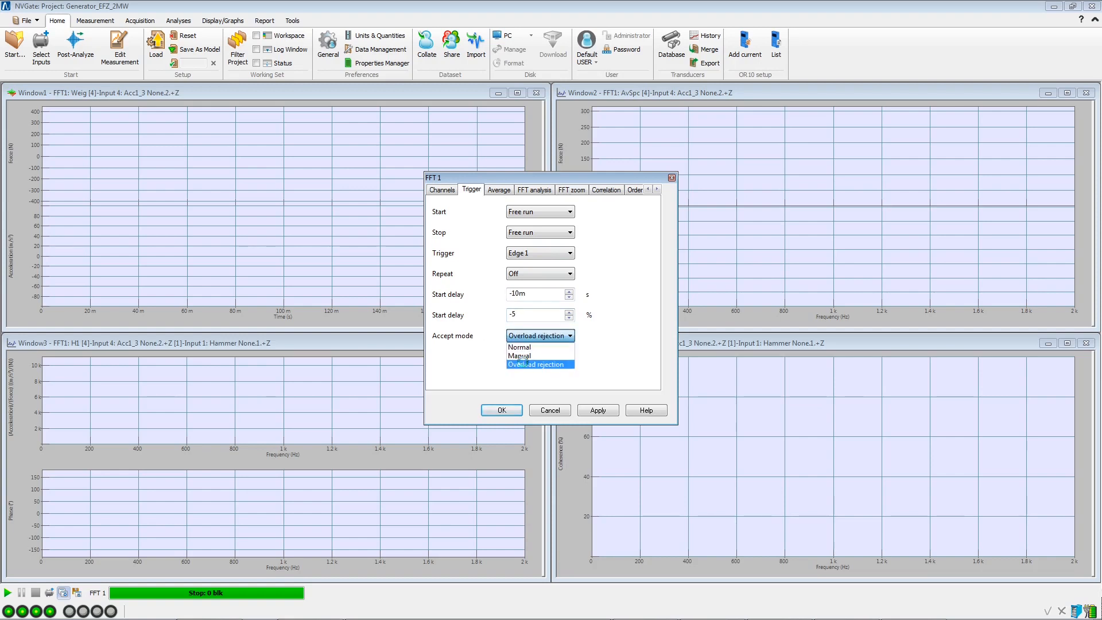
left_click(521, 363)
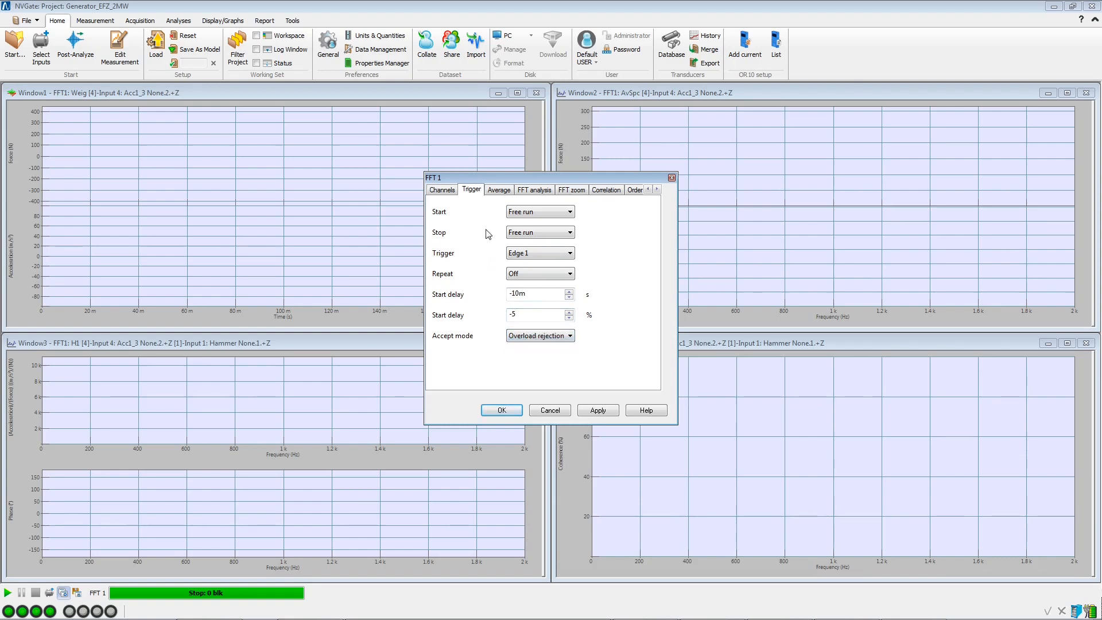
Set the FFT 1 averaging type to Linear.
left_click(497, 191)
left_click(517, 304)
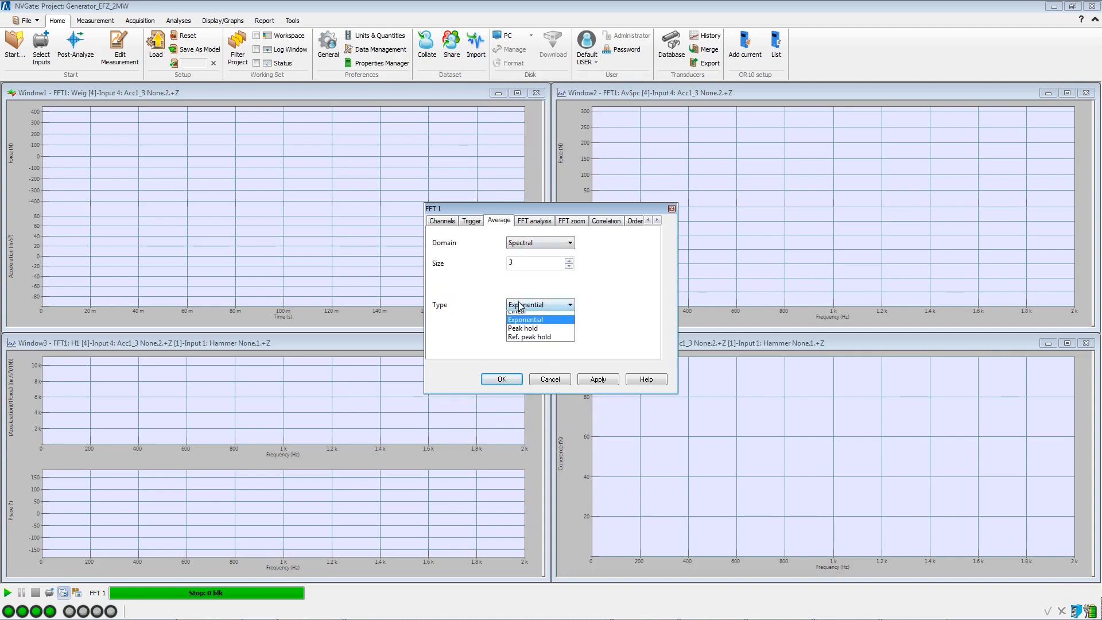
left_click(517, 316)
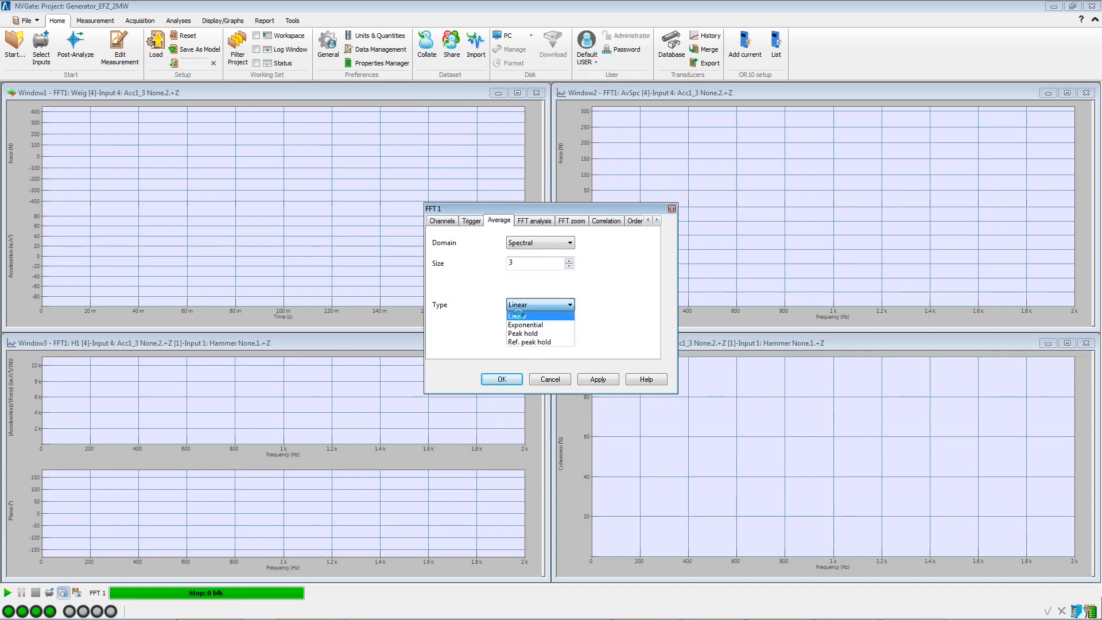
Set the FFT 1 analysis to 3201 lines and confirm the settings.
left_click(526, 222)
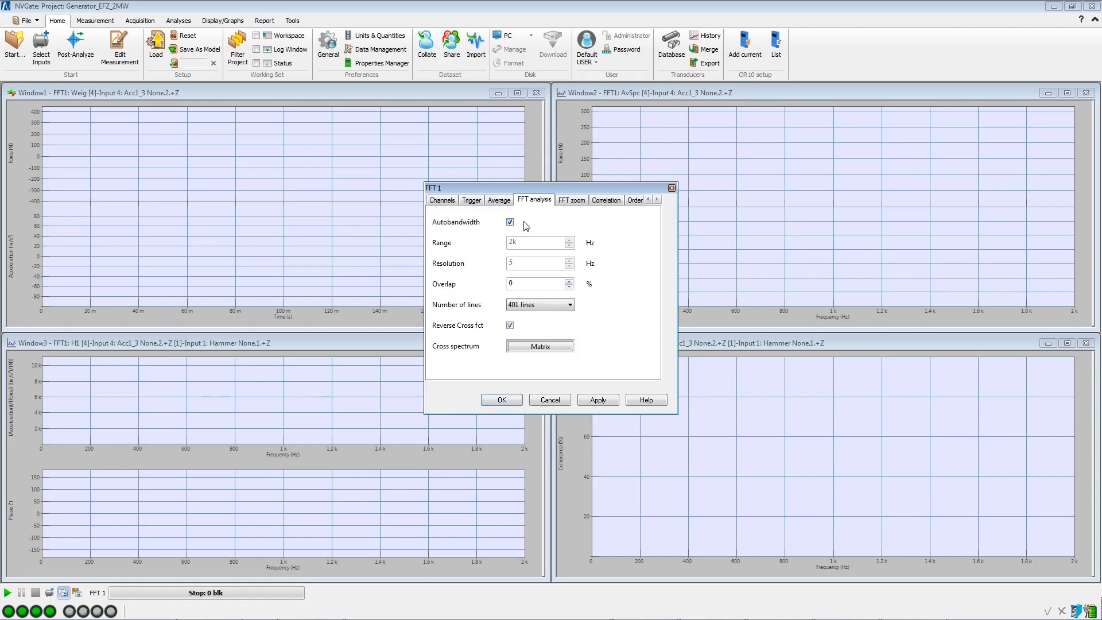
left_click(524, 304)
left_click(518, 359)
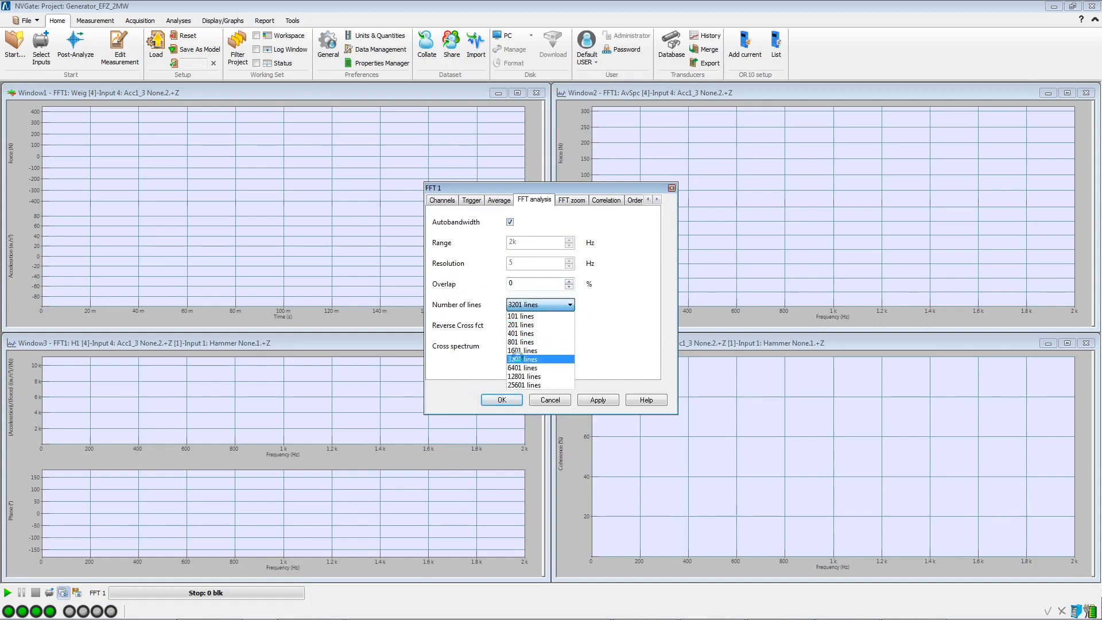
left_click(518, 358)
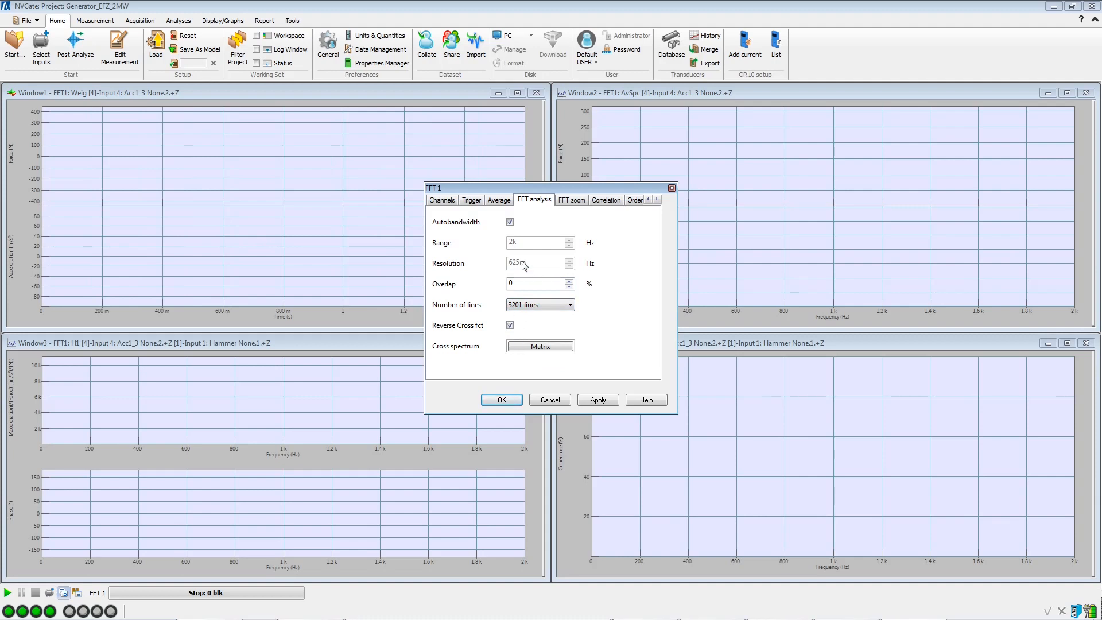
left_click(502, 400)
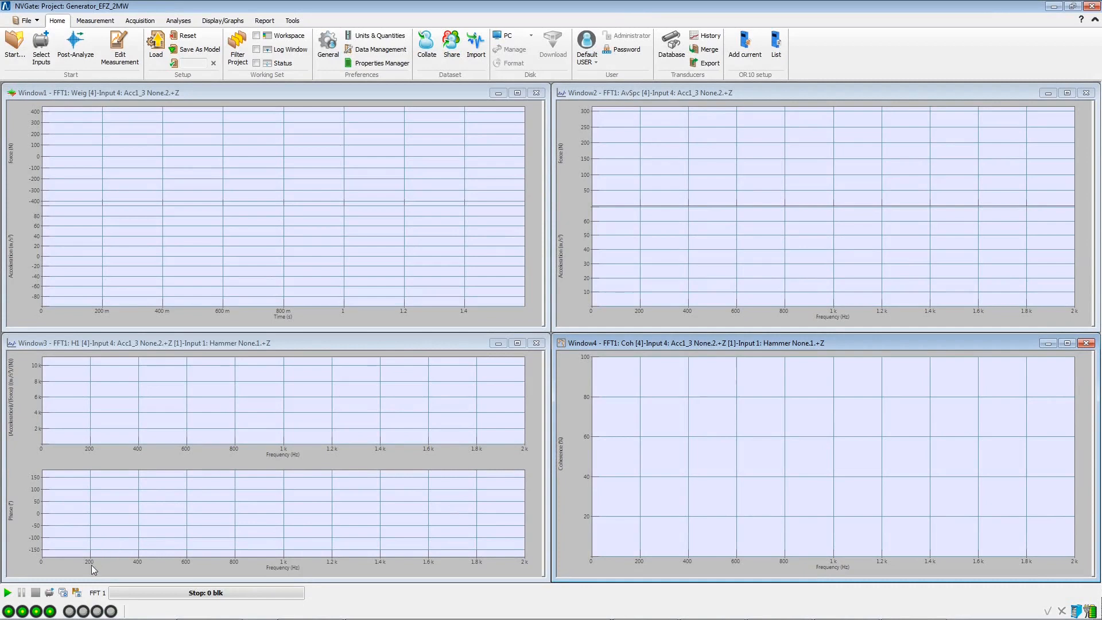
Check the results overview and the save selection for the H1 and coherence results marked for saving.
left_click(77, 592)
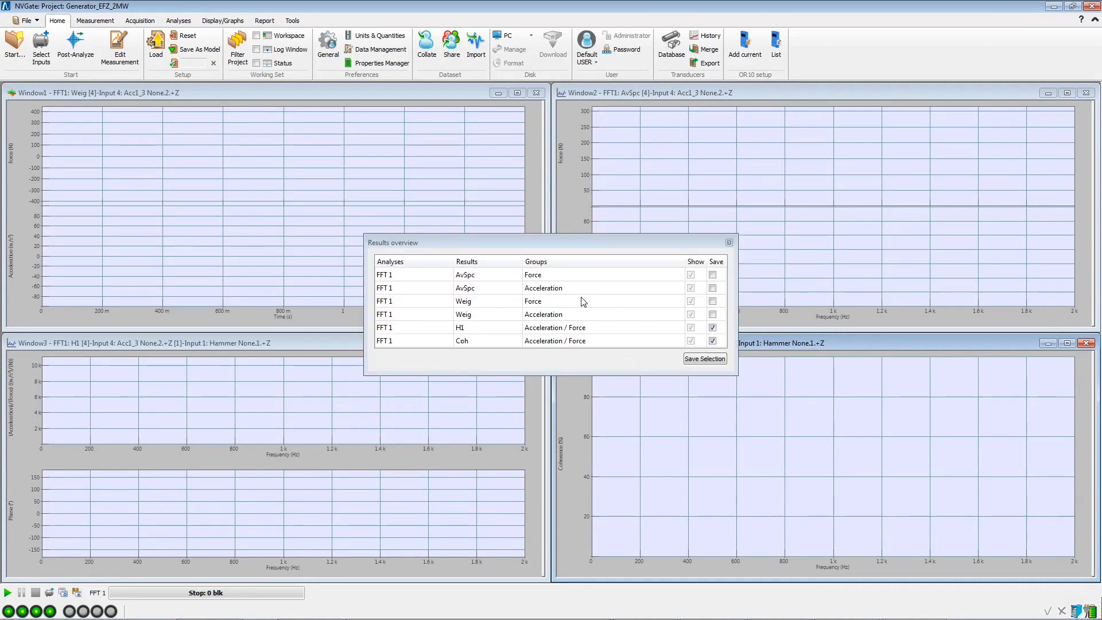
left_click(713, 341)
left_click(704, 360)
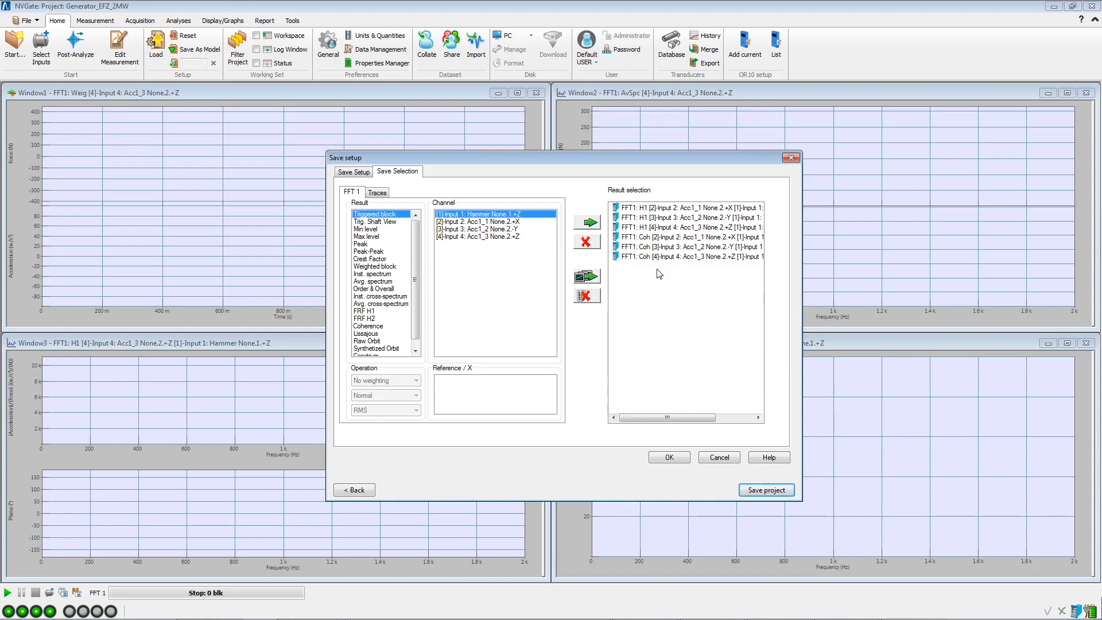
left_click(670, 458)
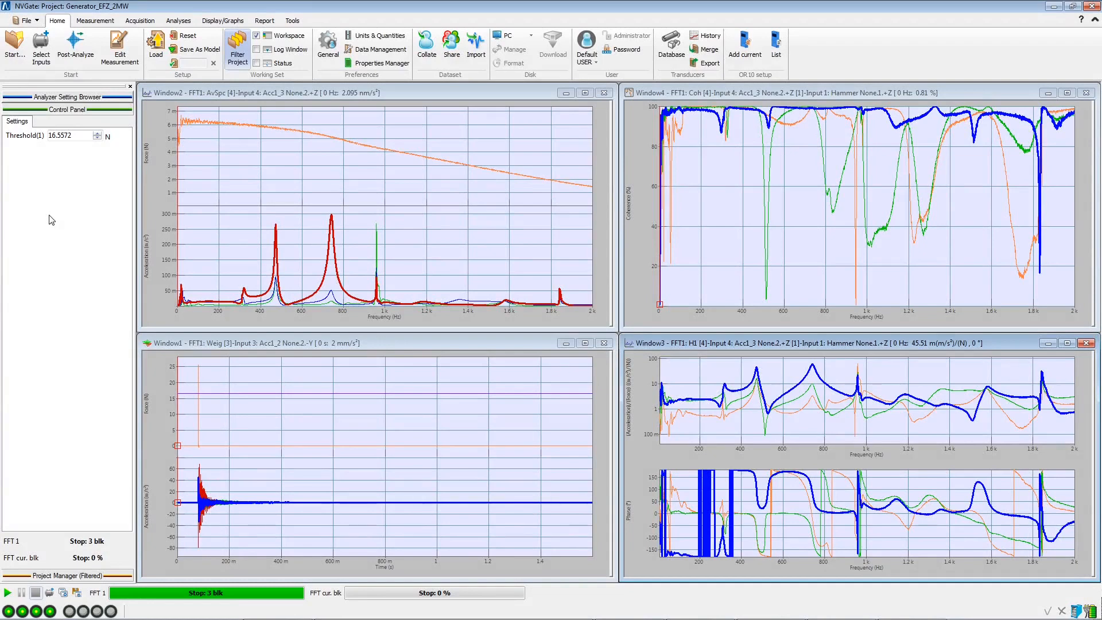
Add the Node and Direction settings of front-end Input 2 to the control panel's settings.
right_click(52, 220)
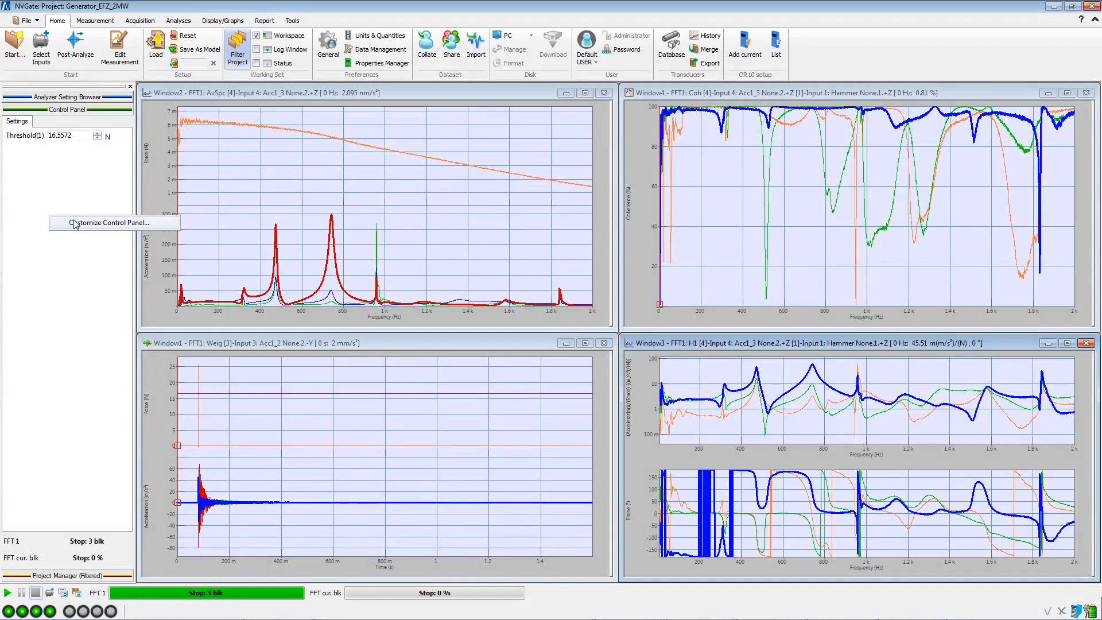
left_click(83, 224)
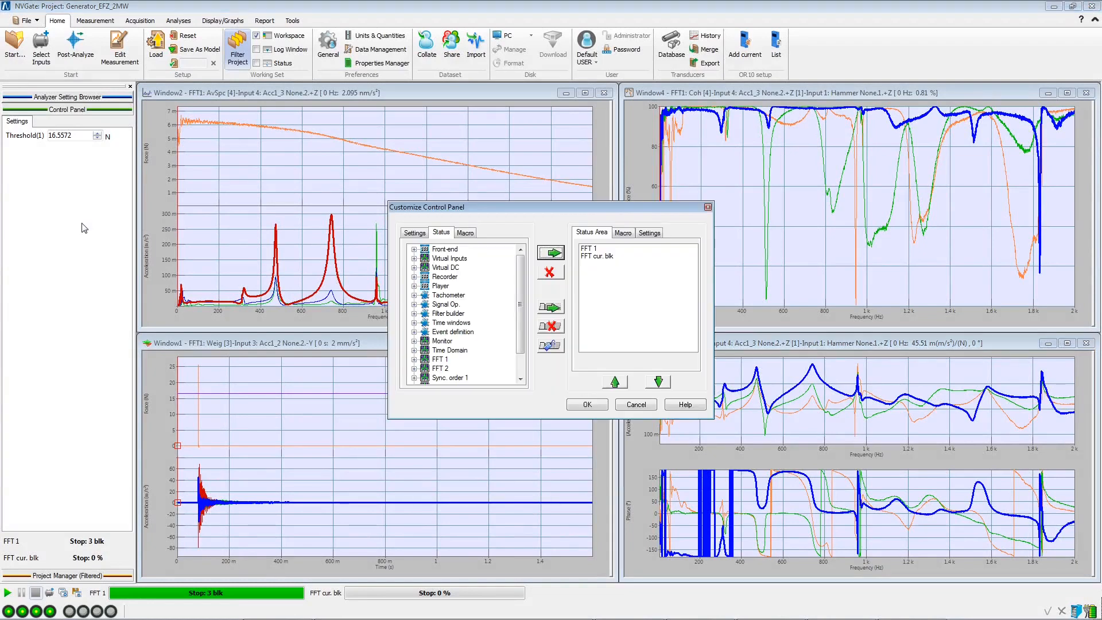
left_click(414, 233)
left_click(414, 249)
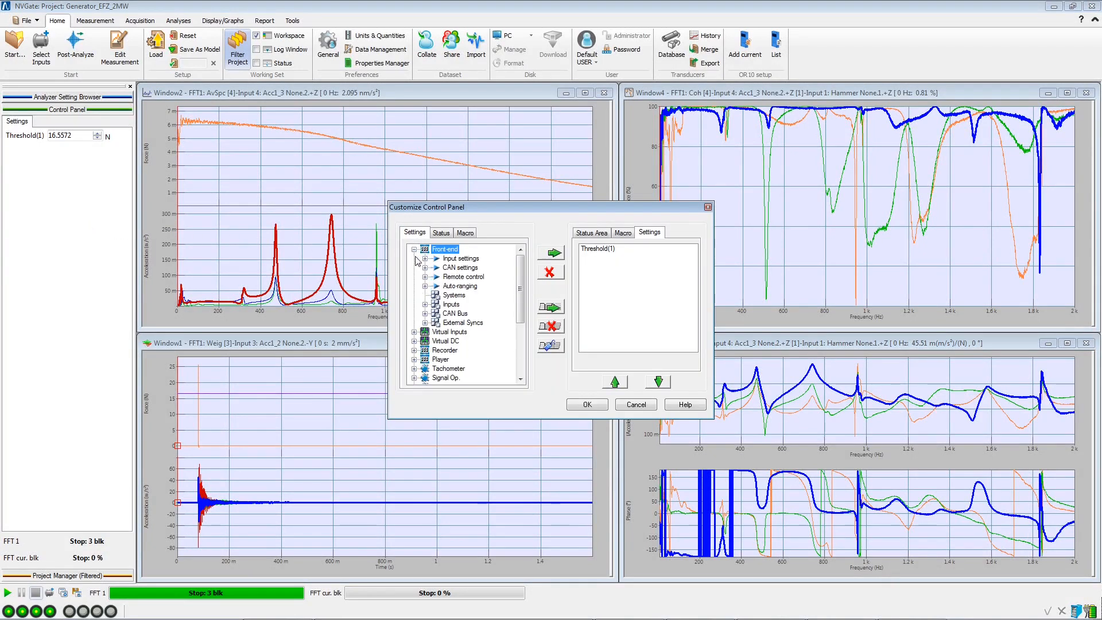
left_click(425, 304)
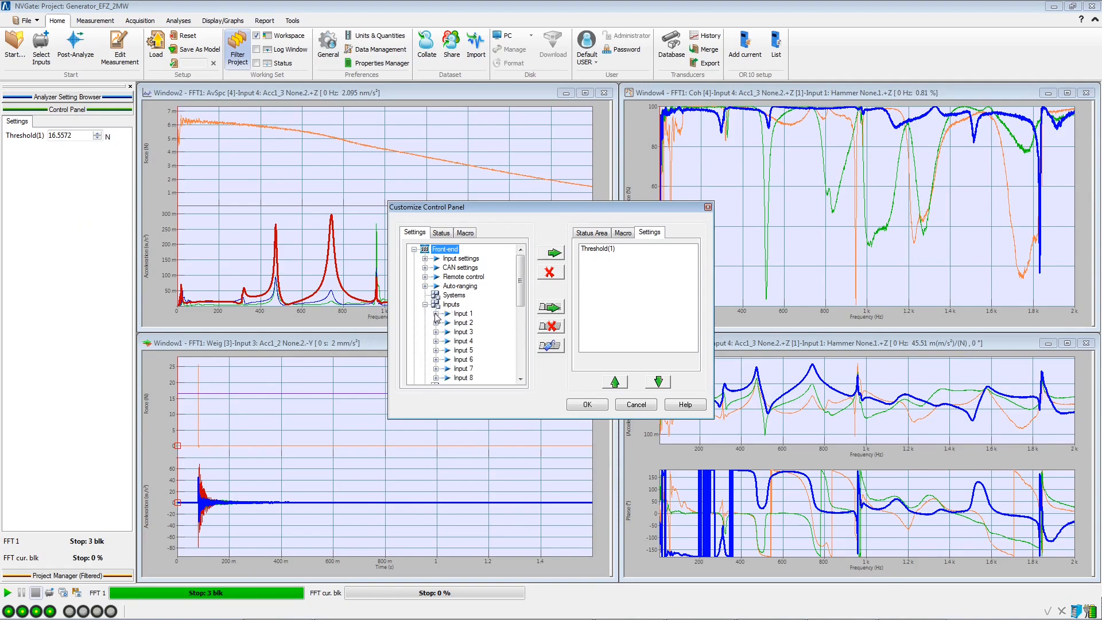
left_click(436, 323)
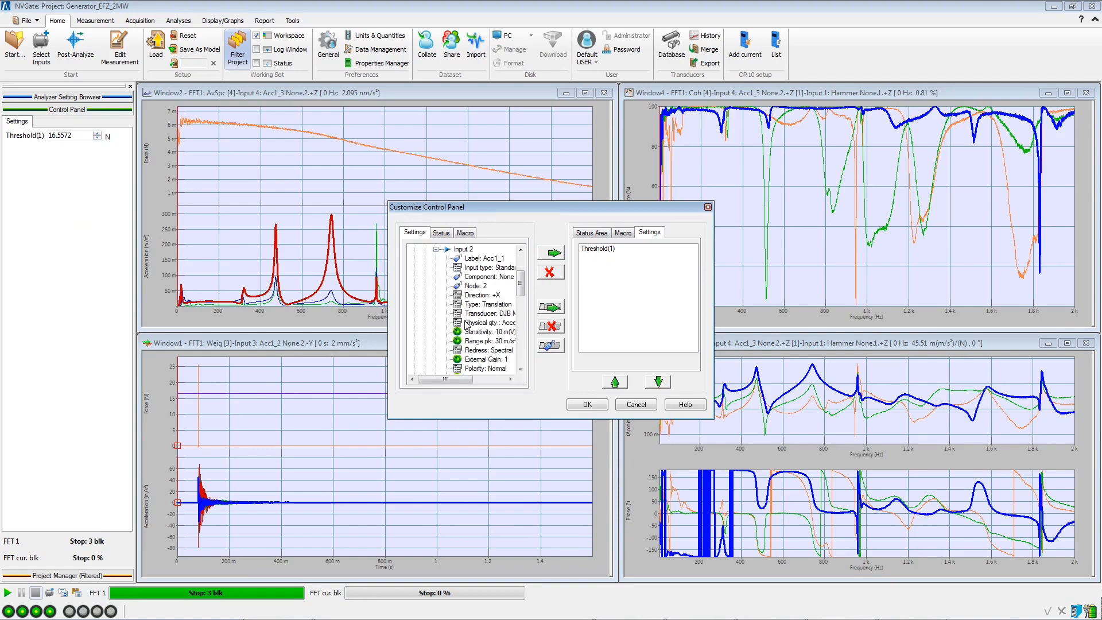
double_click(477, 286)
double_click(478, 295)
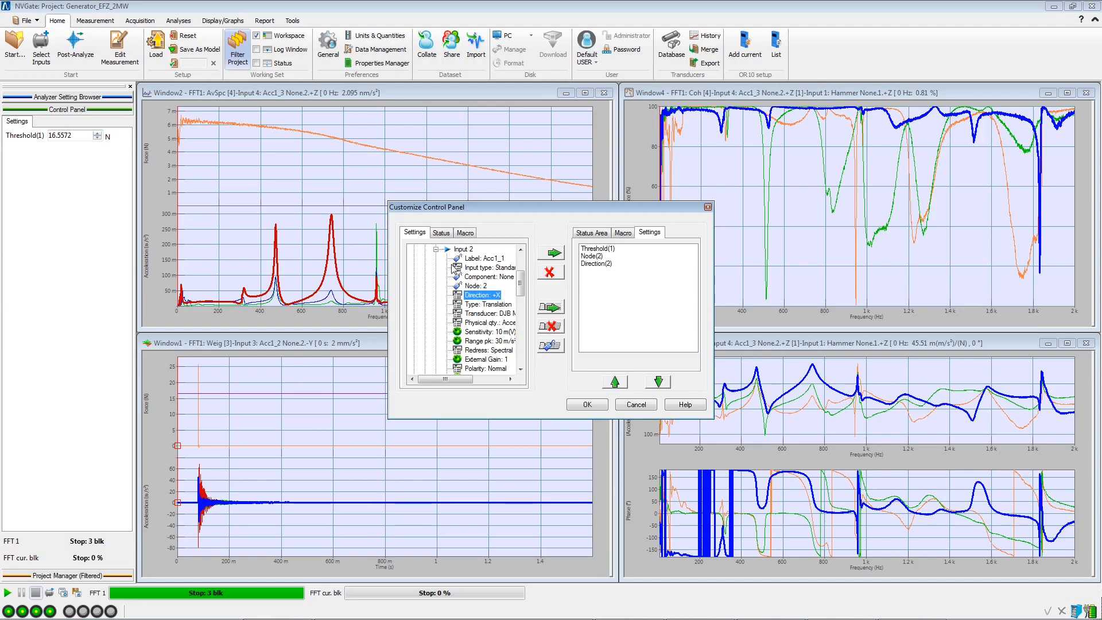
Add the Node and Direction settings of Input 3 to the control panel's settings.
left_click(436, 249)
left_click(436, 258)
double_click(476, 286)
double_click(477, 295)
Add the Node and Direction settings of Input 4 to the control panel and confirm the customization.
left_click(436, 249)
left_click(435, 258)
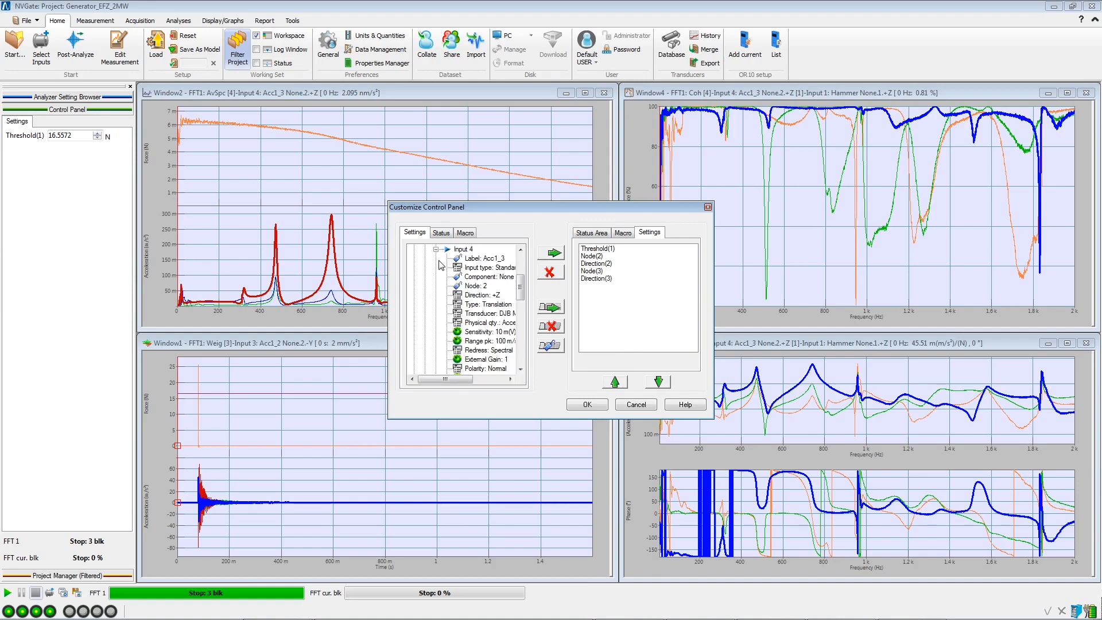
double_click(476, 286)
left_click(477, 295)
double_click(478, 296)
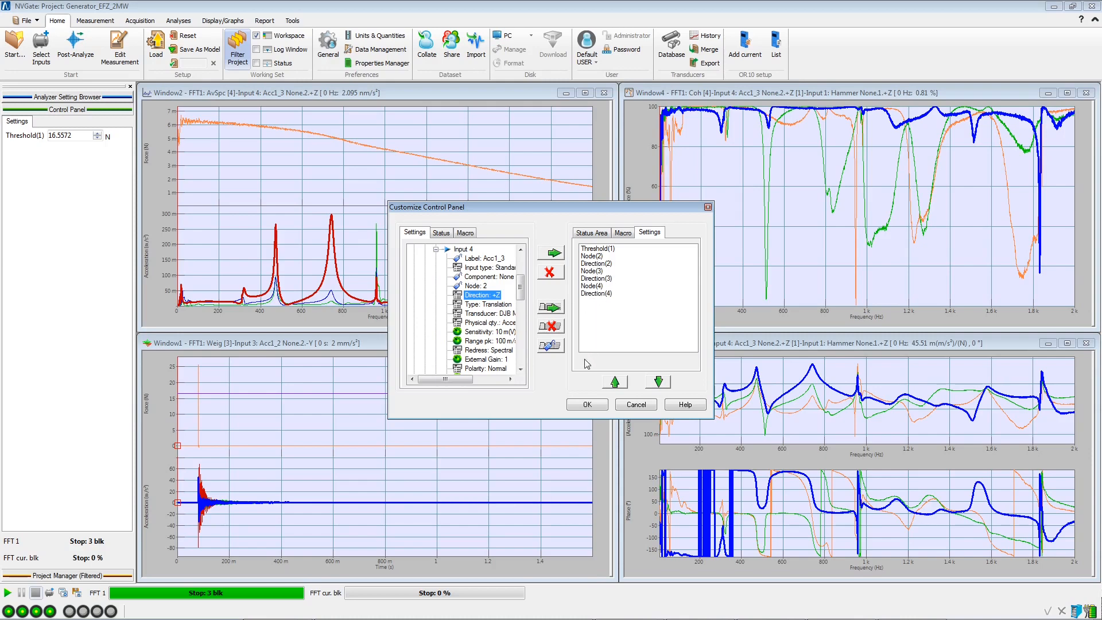
left_click(587, 404)
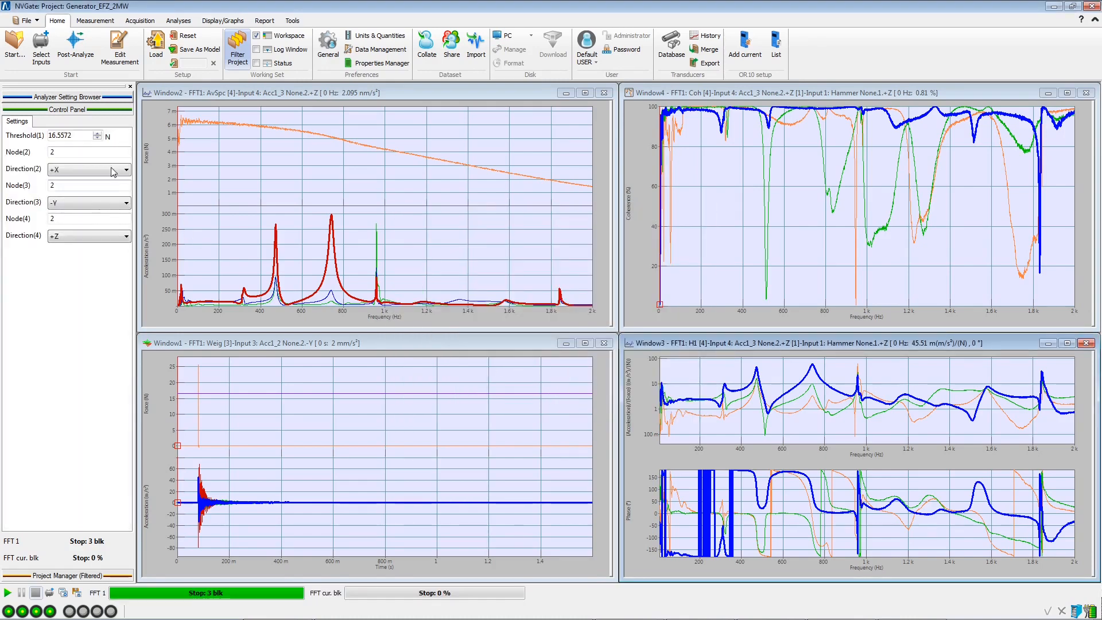
Set the node of Inputs 2 to 4 to 3 together in the Inputs table and close it.
left_click(41, 49)
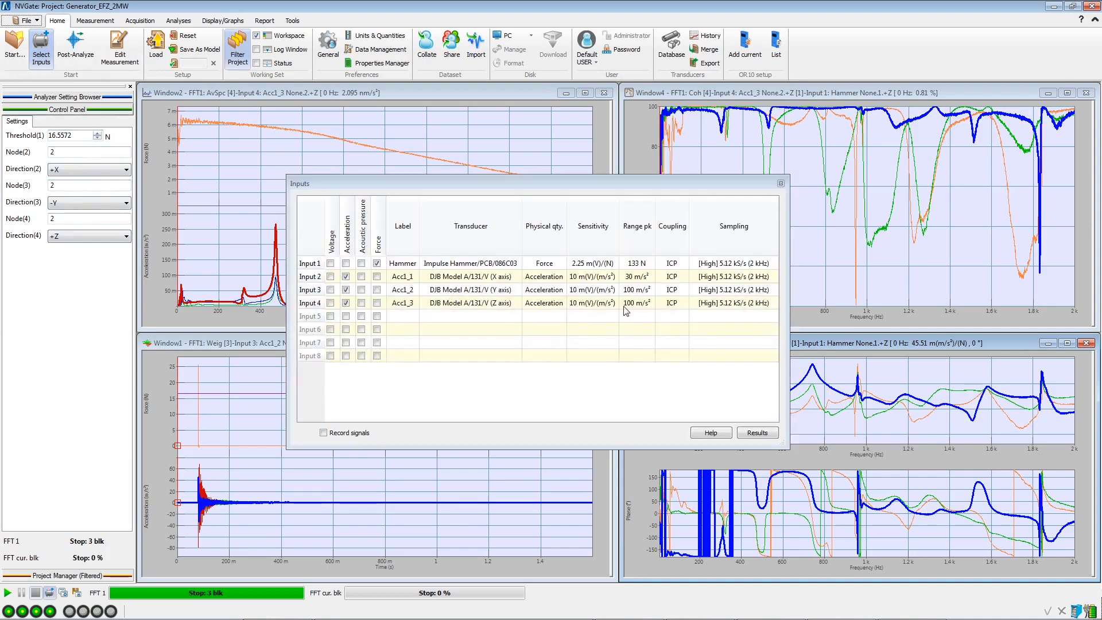
left_click(767, 330)
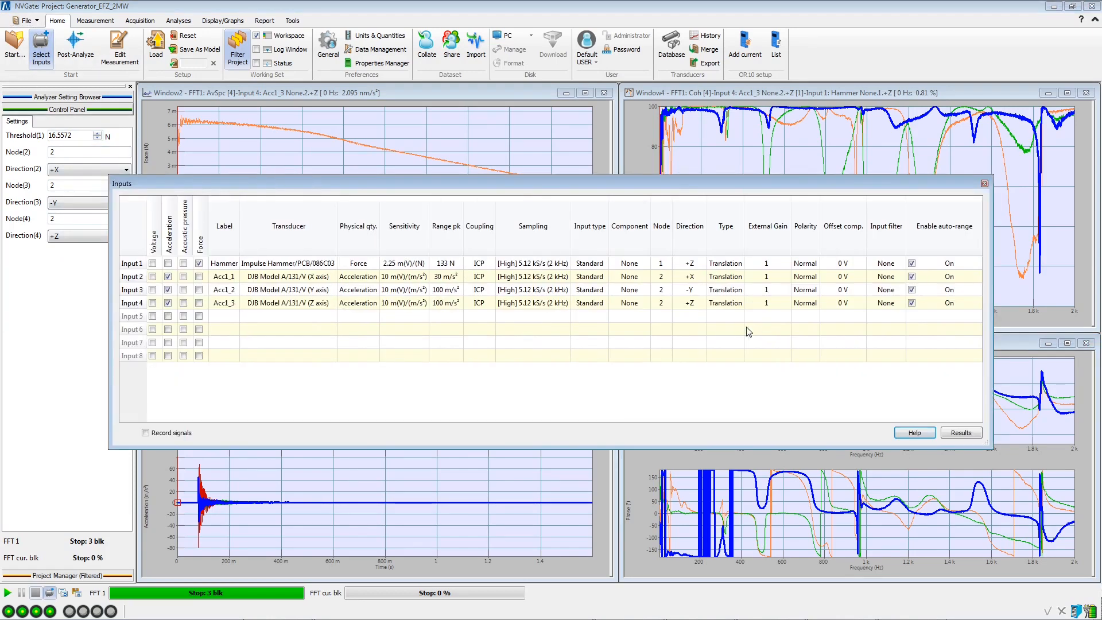
left_click_drag(661, 277, 664, 306)
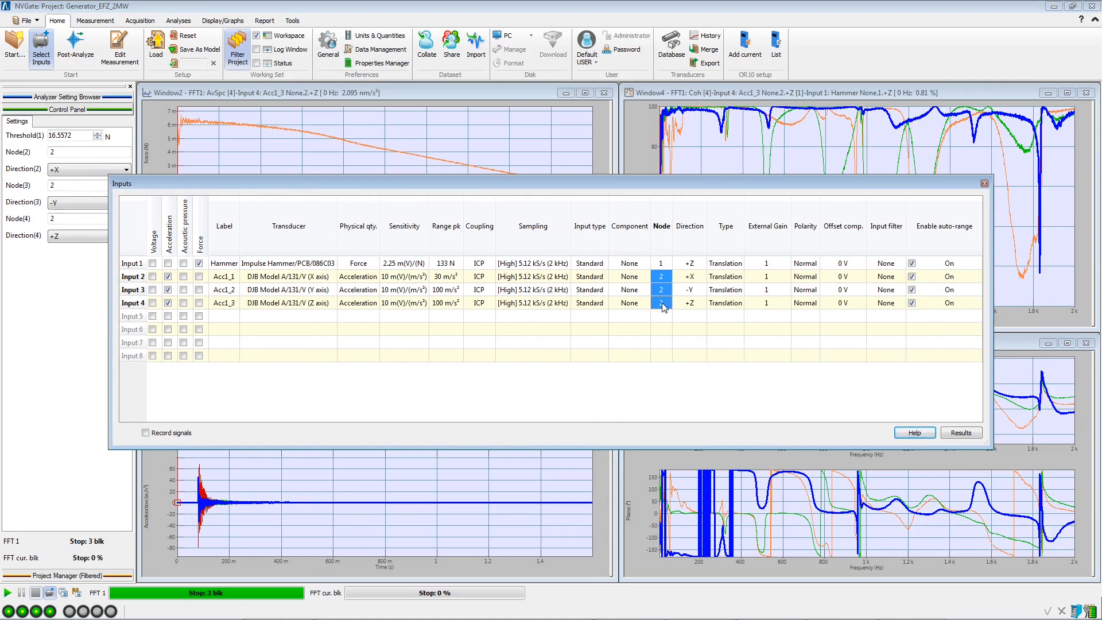
type("3")
key("Return")
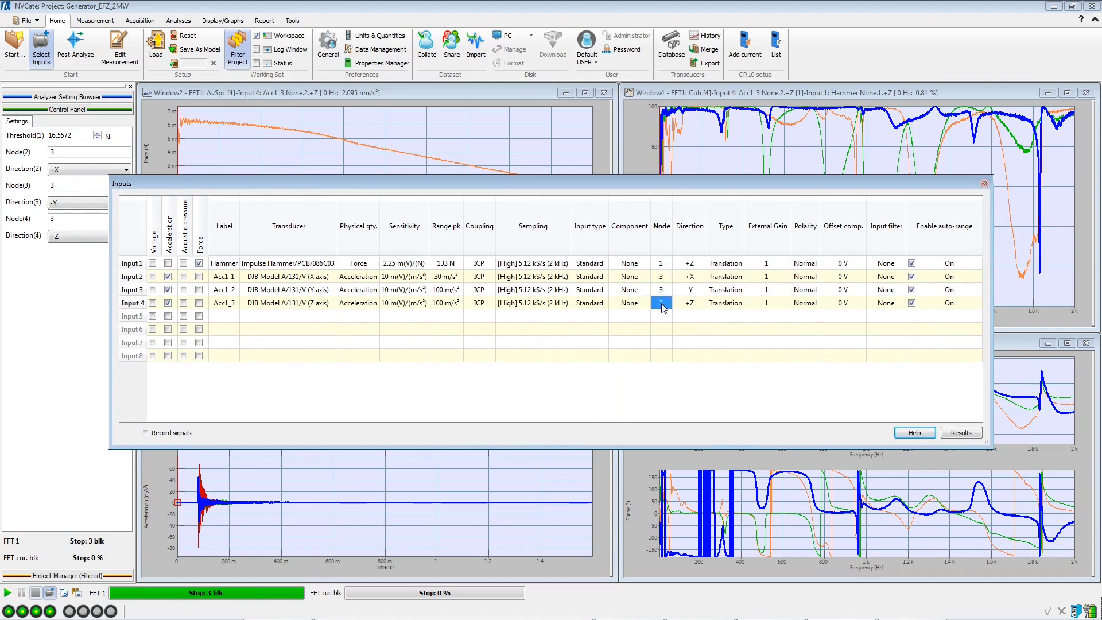
left_click(984, 185)
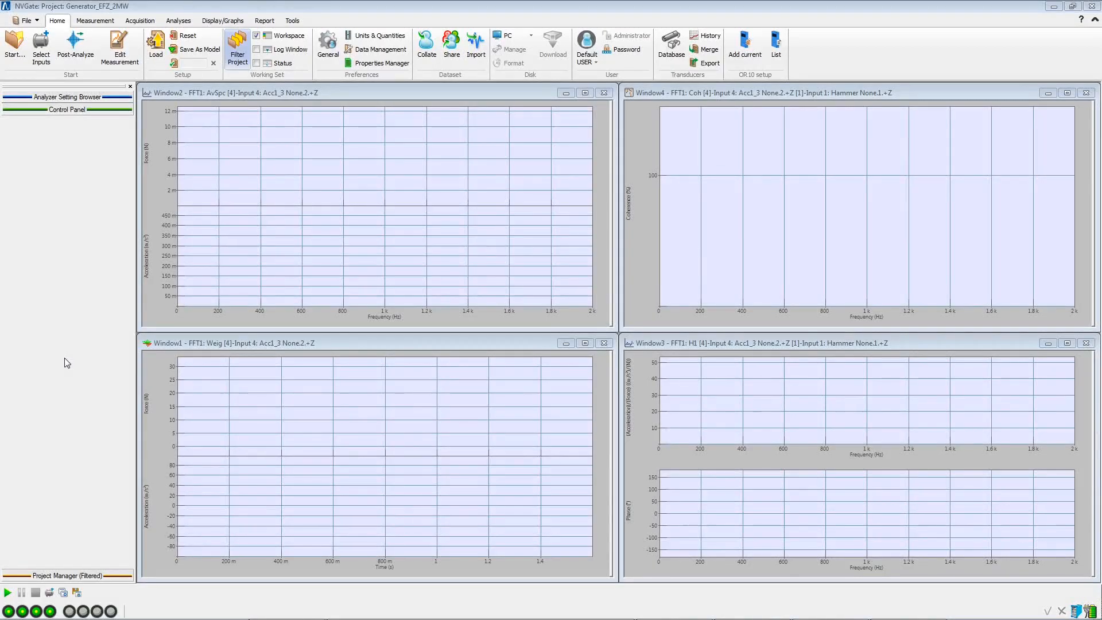
Add the FFT 1 and FFT cur. blk trigger statuses to the control panel's status area and start the measurement.
right_click(33, 443)
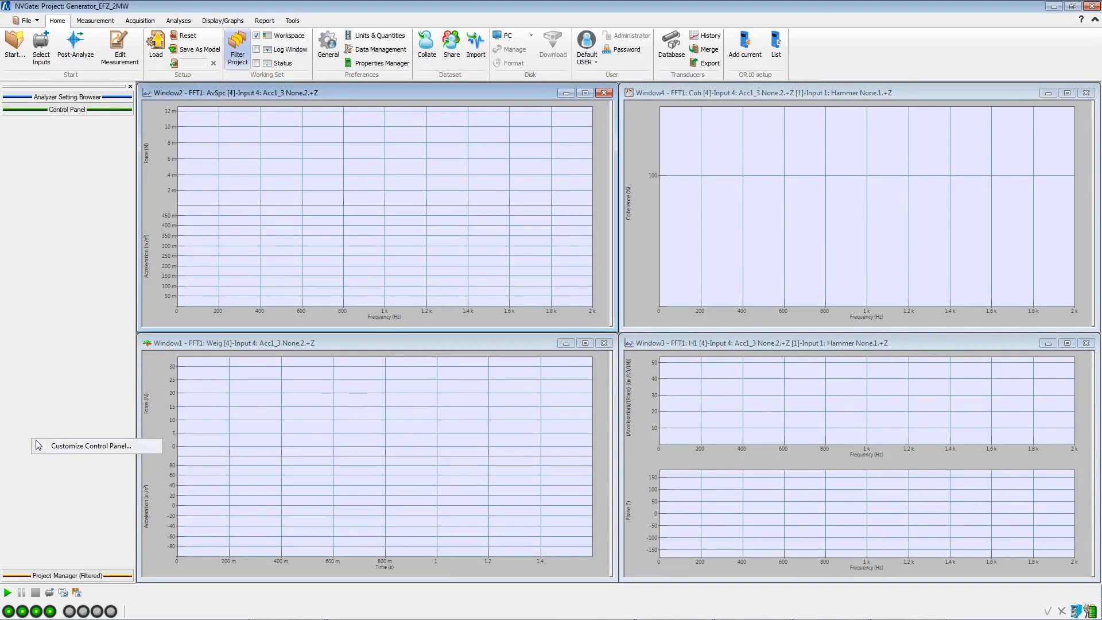
left_click(52, 447)
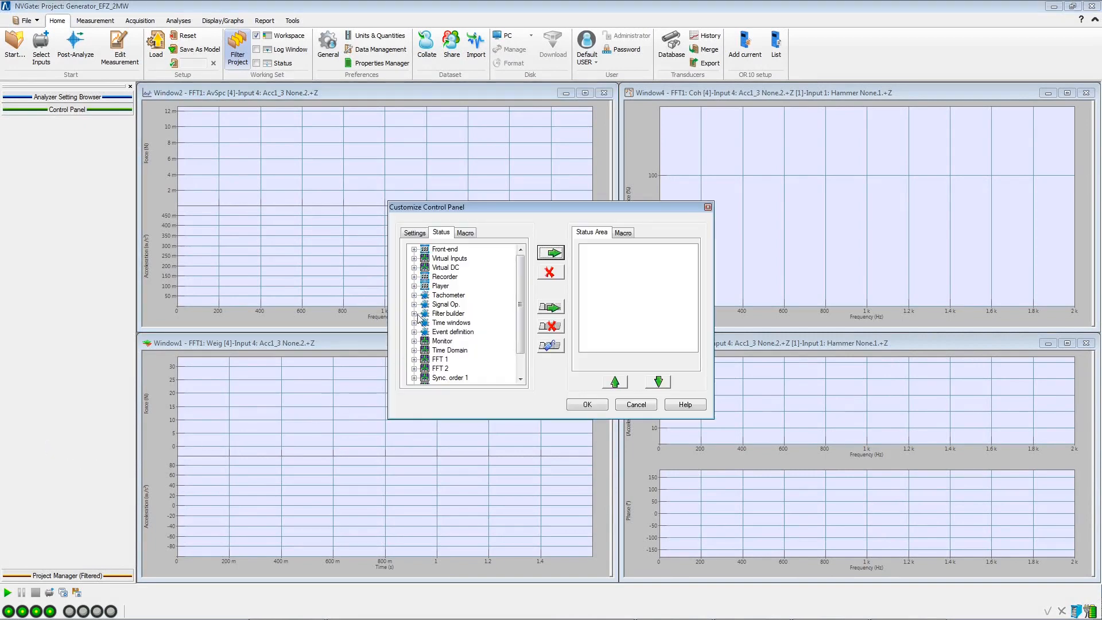
left_click(413, 359)
left_click(424, 322)
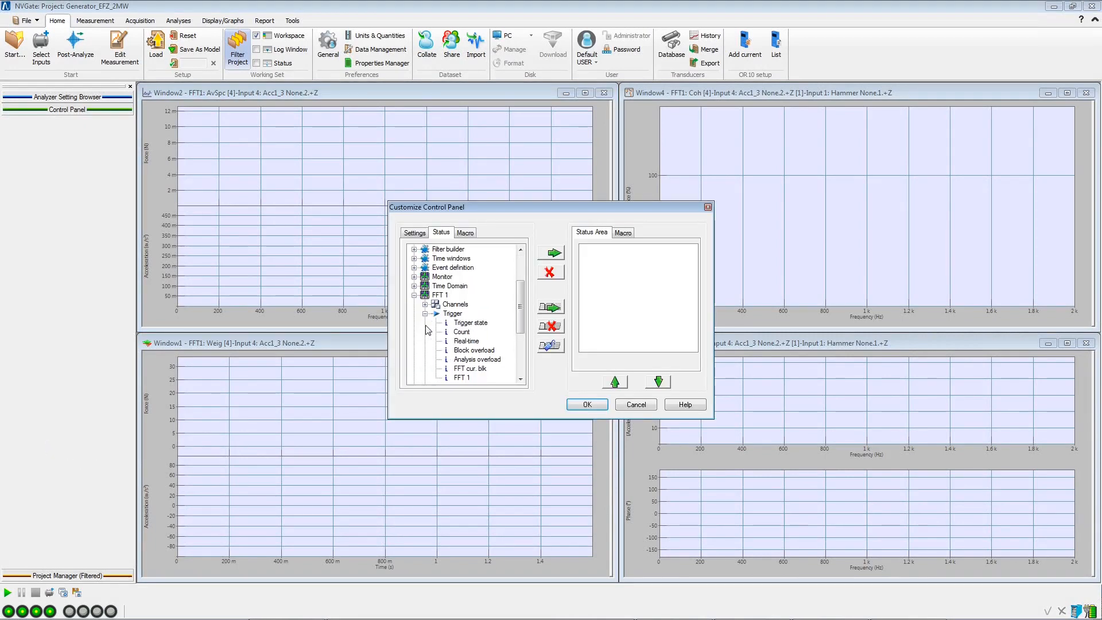
left_click(465, 371)
left_click(460, 377)
left_click(551, 253)
double_click(479, 371)
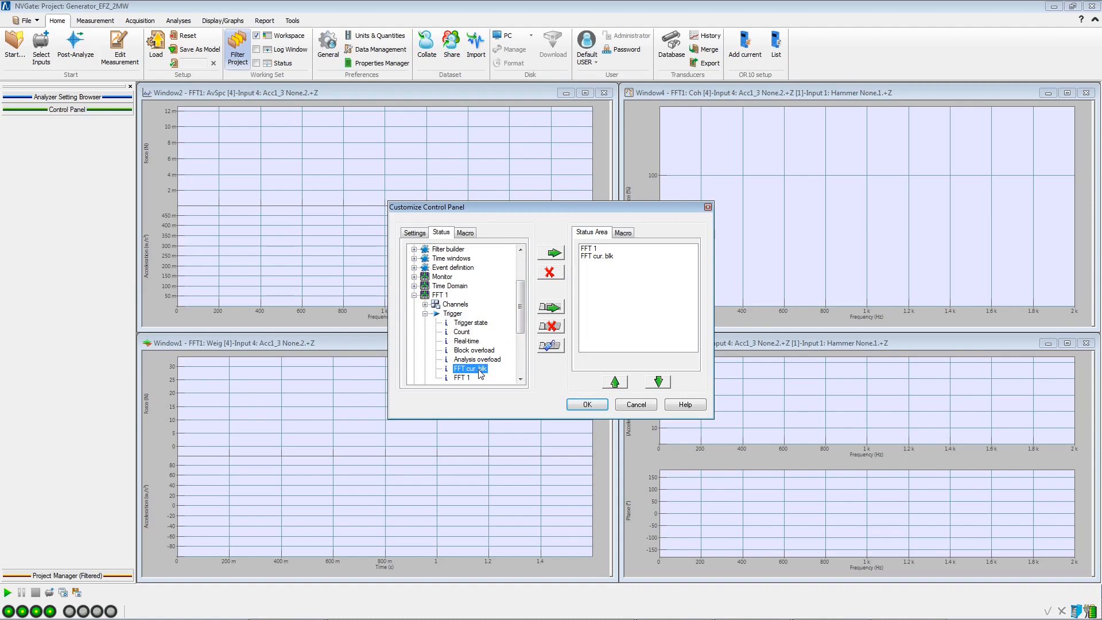
left_click(579, 404)
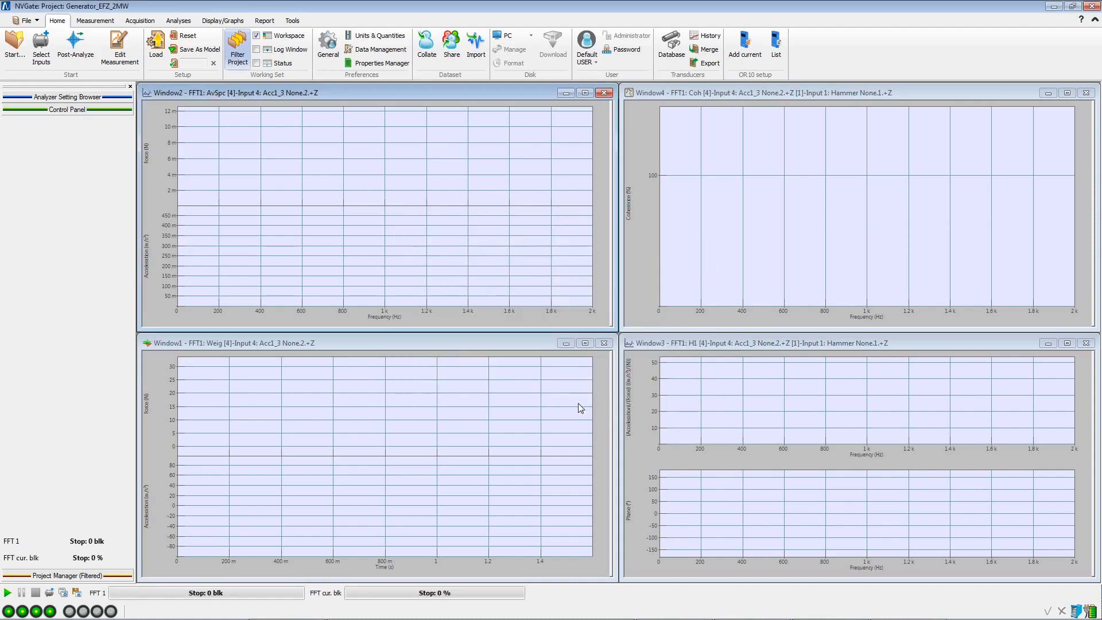
left_click(7, 593)
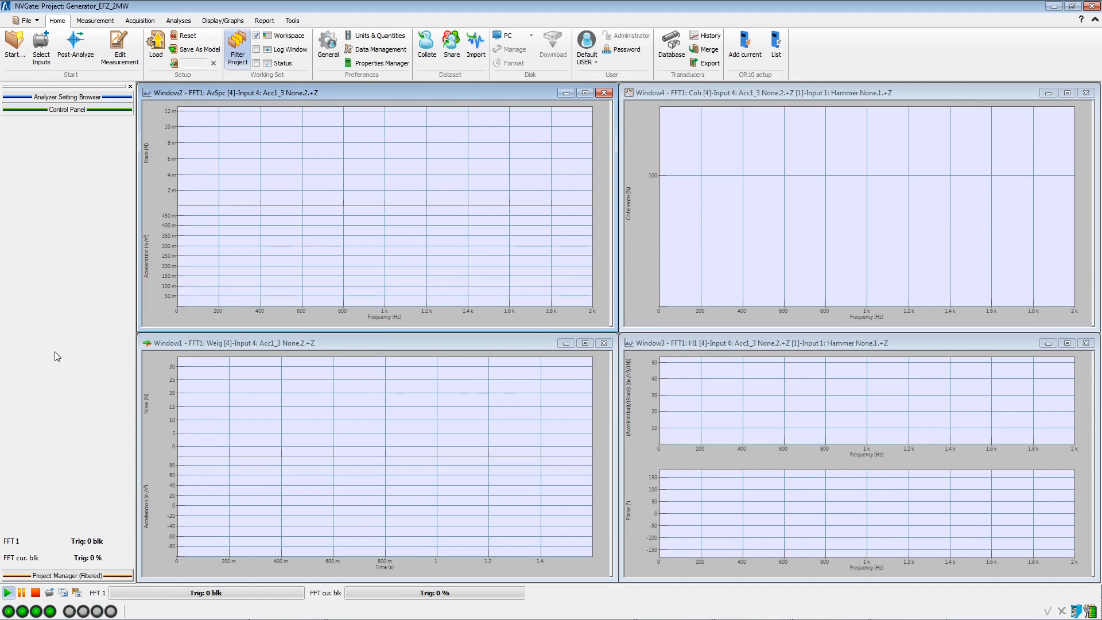